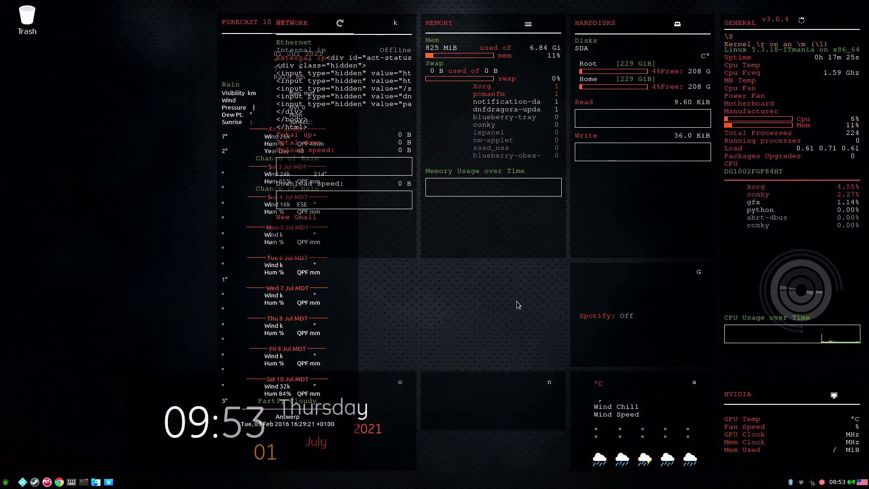
# Step: In LXAppearance, apply the Adwaita-dark widget style and the Enlightenment-X icon theme
pyautogui.click(2, 486)
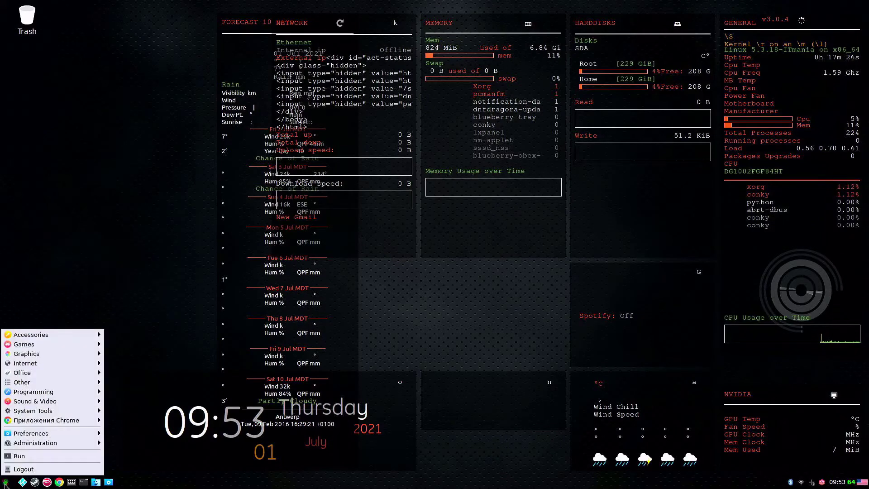
pyautogui.moveTo(39, 442)
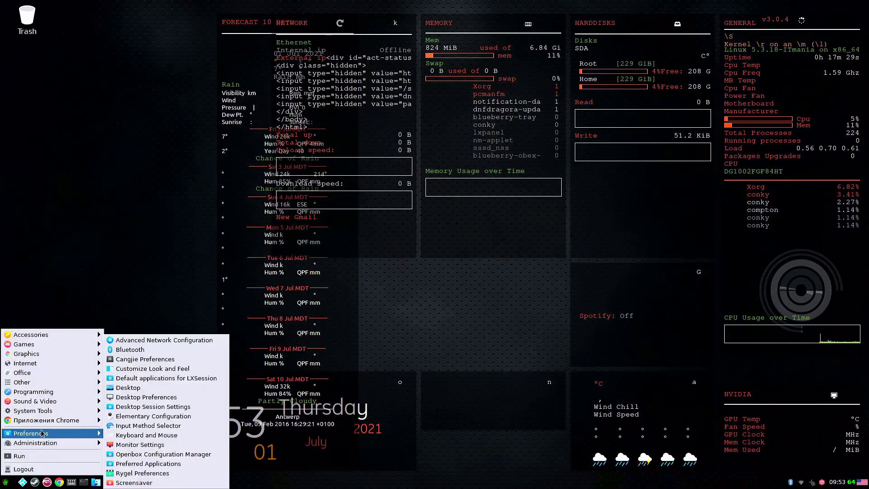
pyautogui.click(166, 369)
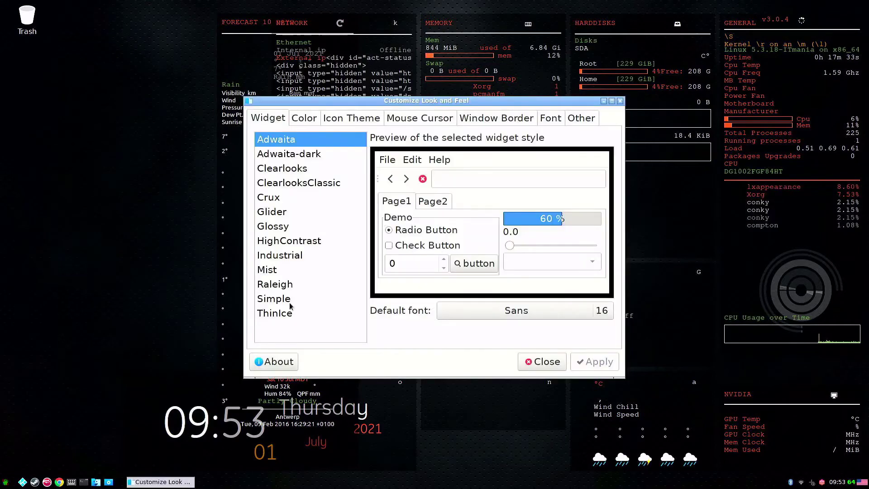
pyautogui.click(319, 154)
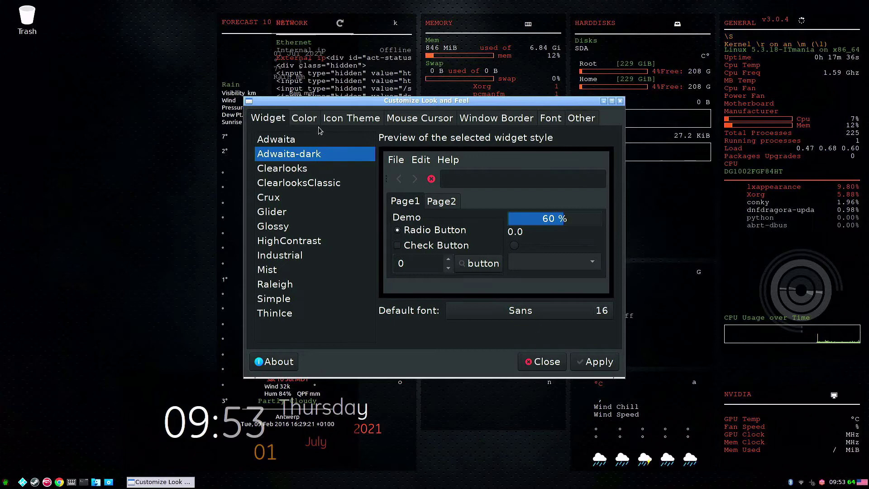
pyautogui.click(335, 122)
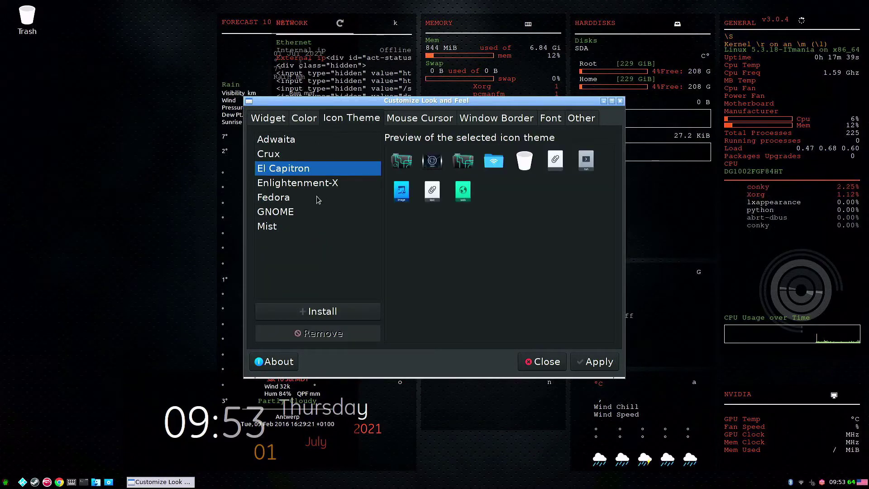
pyautogui.click(316, 183)
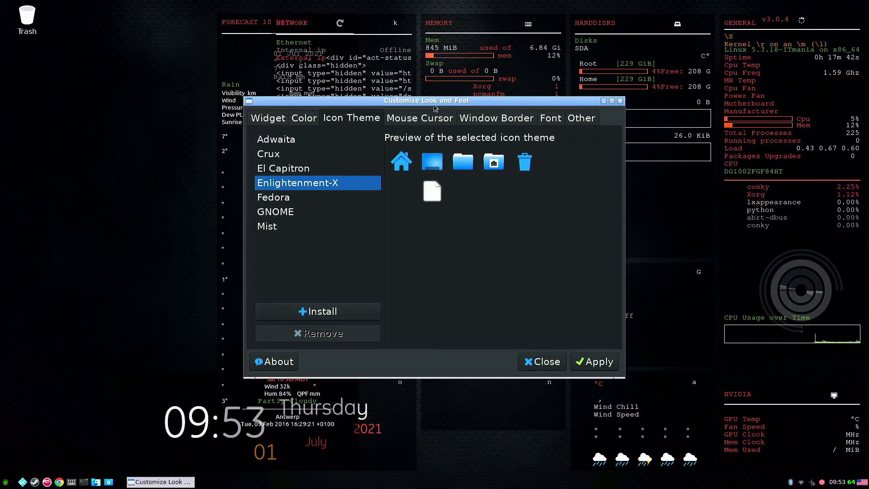
pyautogui.click(585, 365)
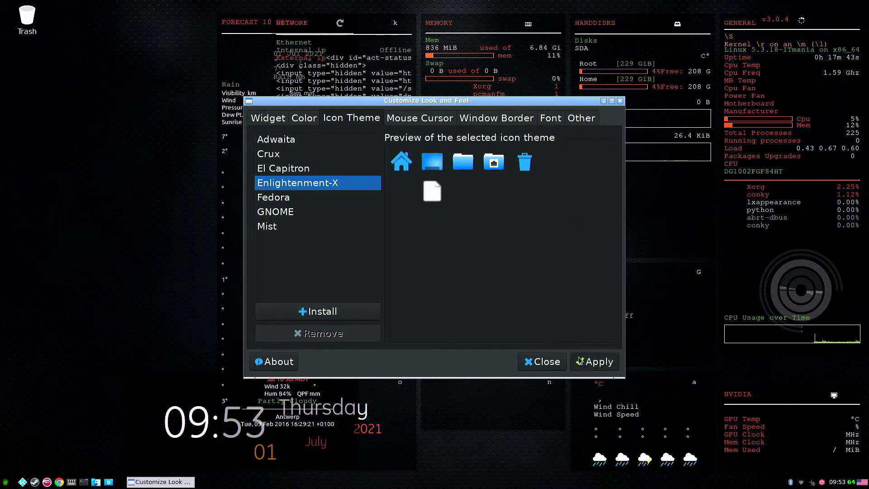
# Step: Switch the window border theme to Onyx and apply it
pyautogui.click(502, 121)
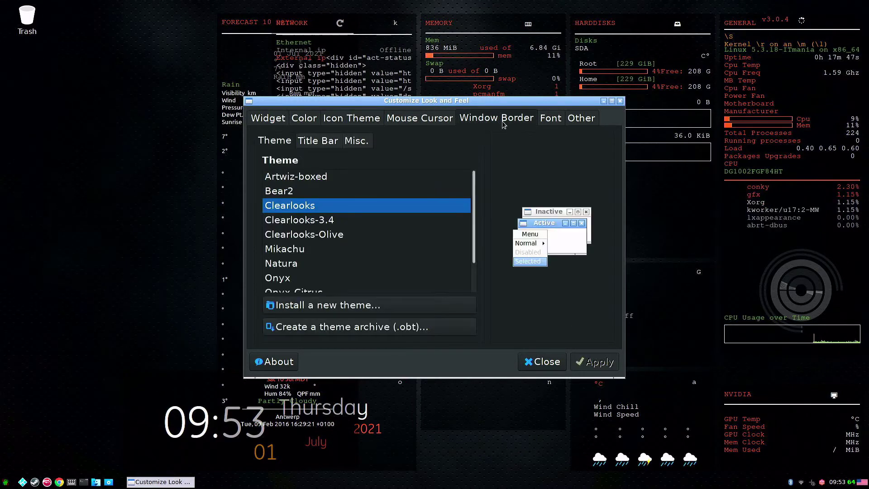
pyautogui.click(297, 278)
pyautogui.click(598, 362)
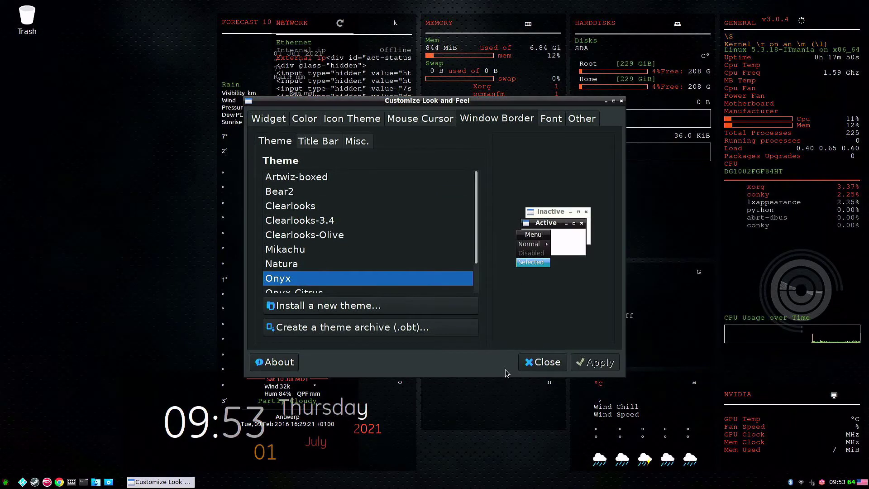
# Step: Close LXAppearance, launch Conky Manager and list its available themes
pyautogui.click(544, 363)
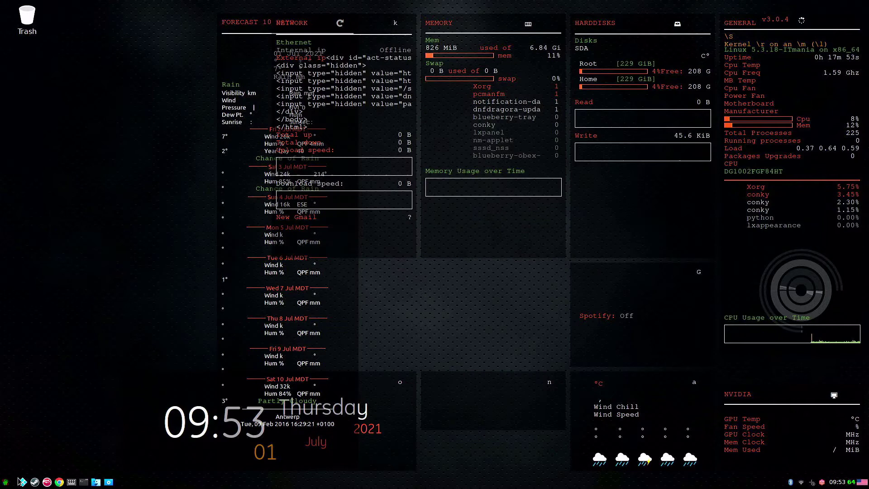
pyautogui.click(4, 483)
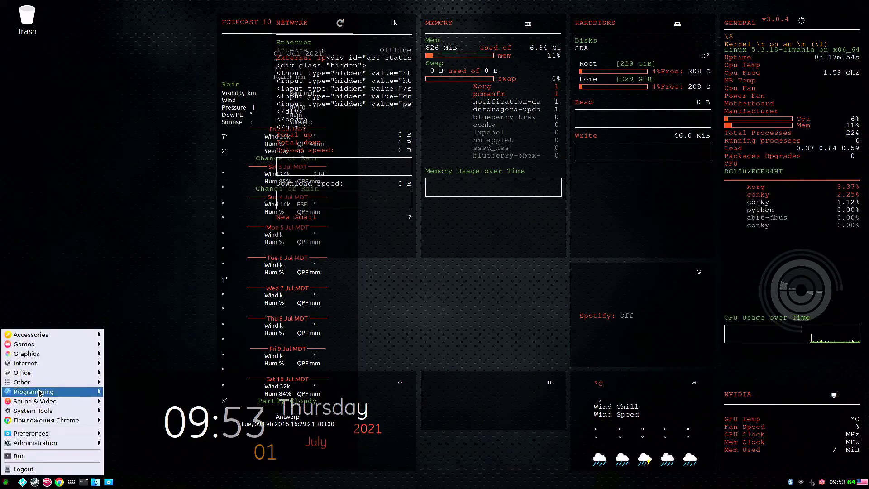
pyautogui.moveTo(62, 339)
pyautogui.click(138, 354)
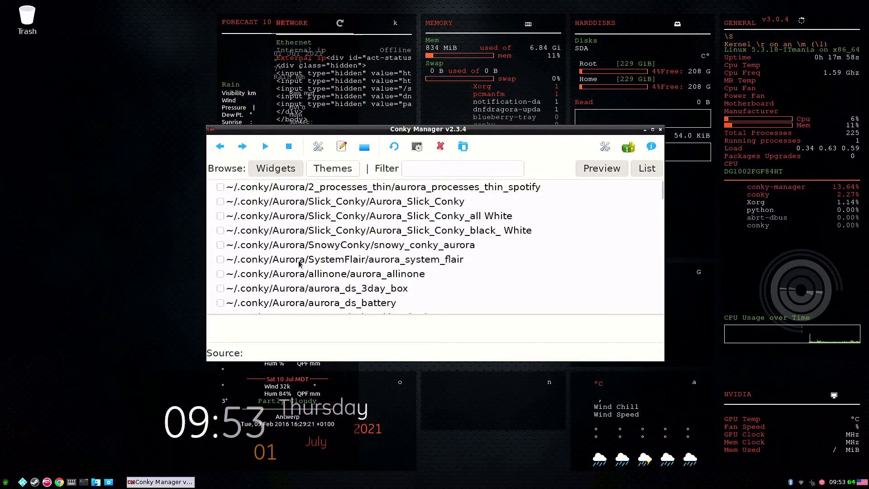
pyautogui.scroll(-5, 286, 299)
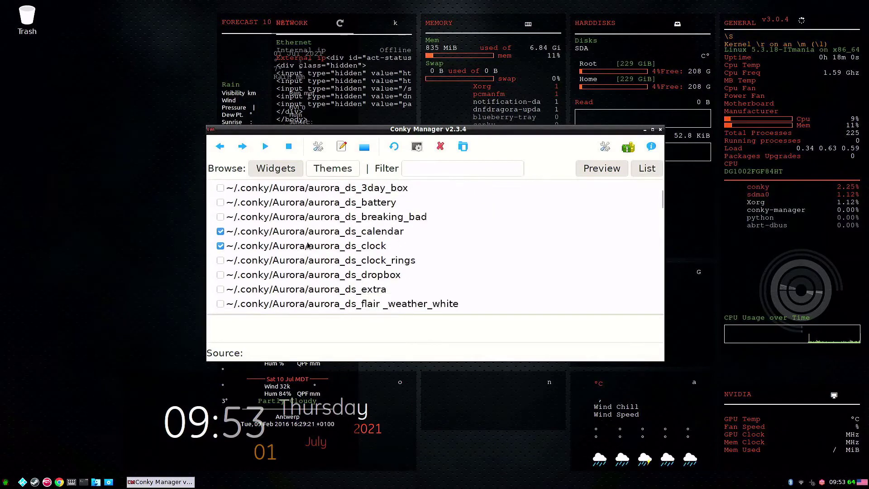
pyautogui.scroll(-3, 294, 231)
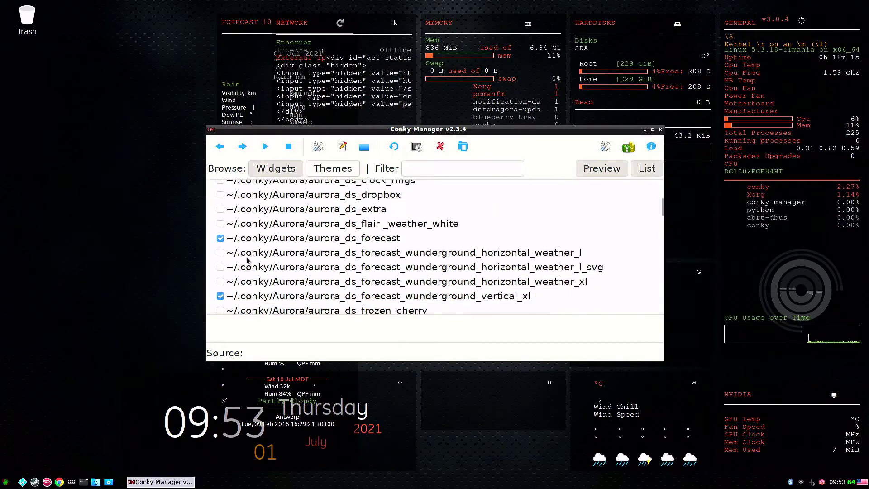
pyautogui.scroll(-3, 321, 254)
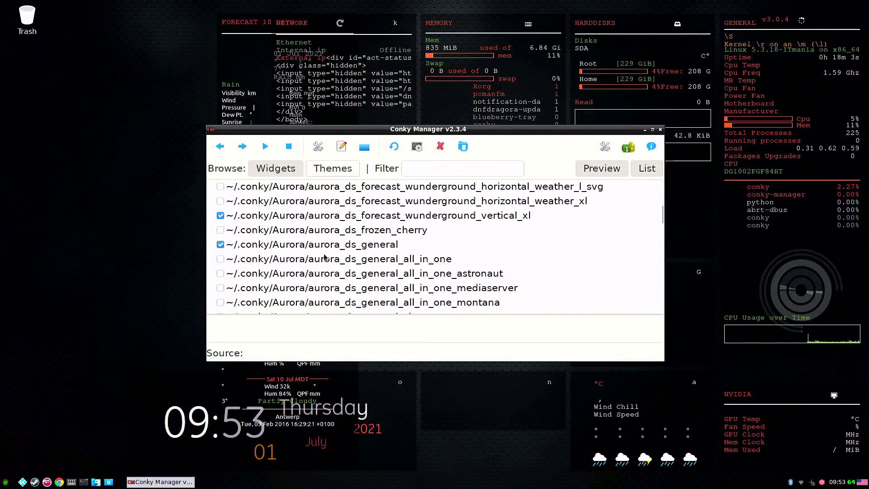
pyautogui.click(346, 168)
# Step: Enable the aurora 3day_box conky theme on the desktop, then turn it off again
pyautogui.scroll(1, 367, 236)
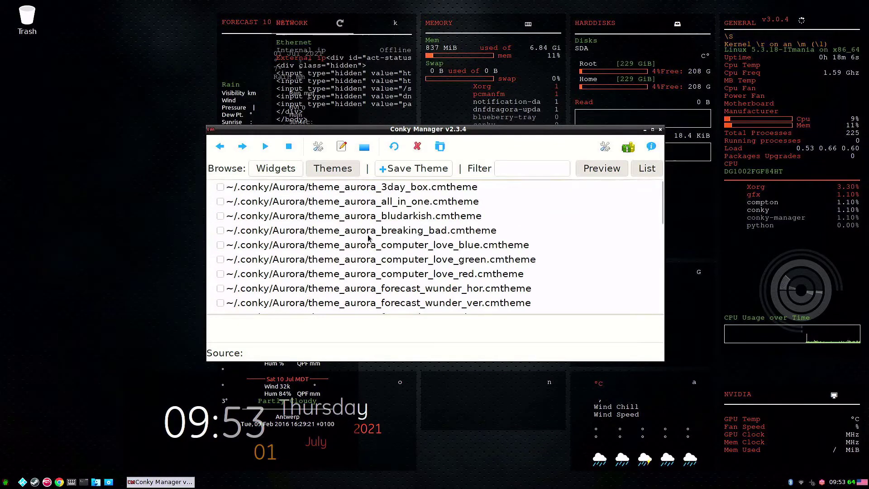
pyautogui.click(337, 191)
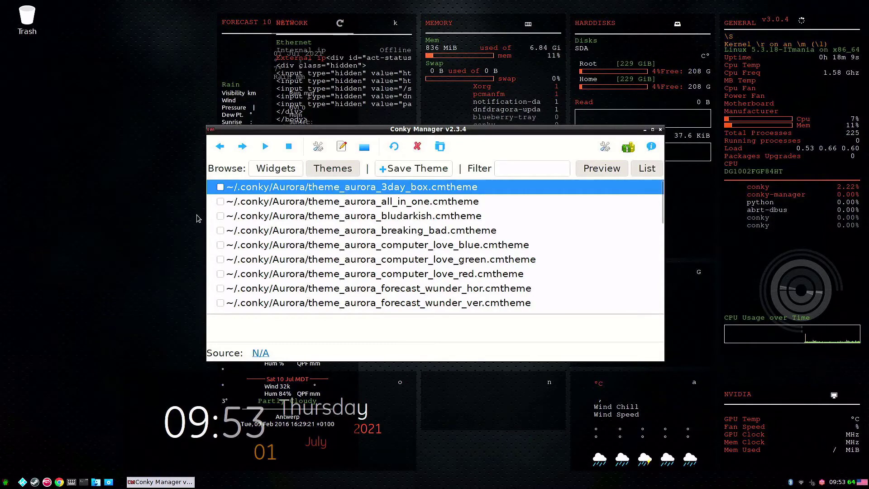
pyautogui.click(221, 188)
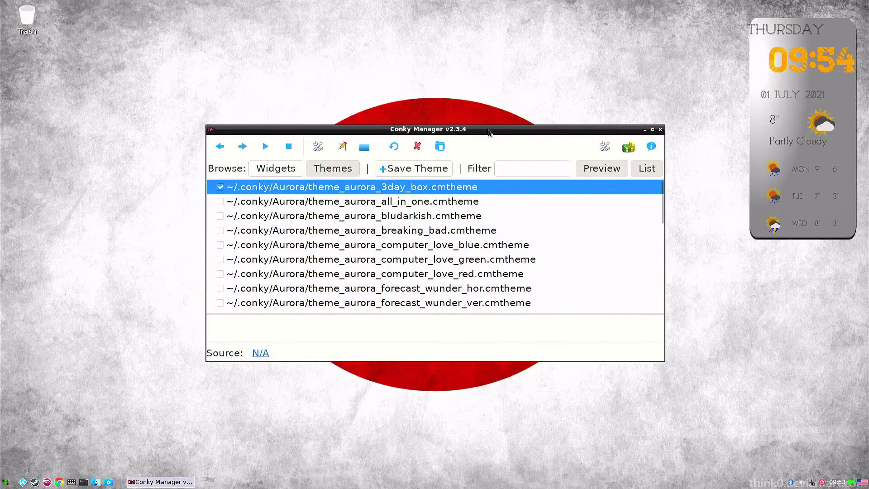
pyautogui.moveTo(489, 130); pyautogui.dragTo(508, 200)
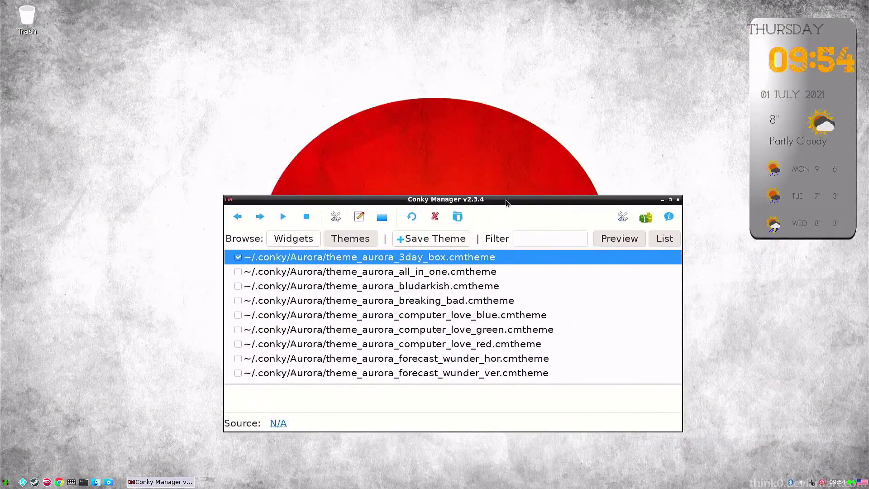
pyautogui.click(238, 257)
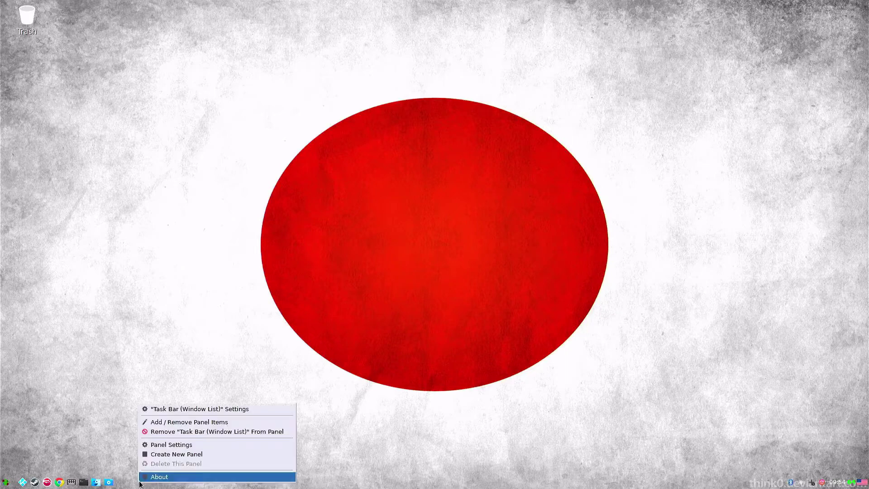
# Step: In Panel Preferences, raise the bottom panel's height toward 40 pixels
pyautogui.click(167, 445)
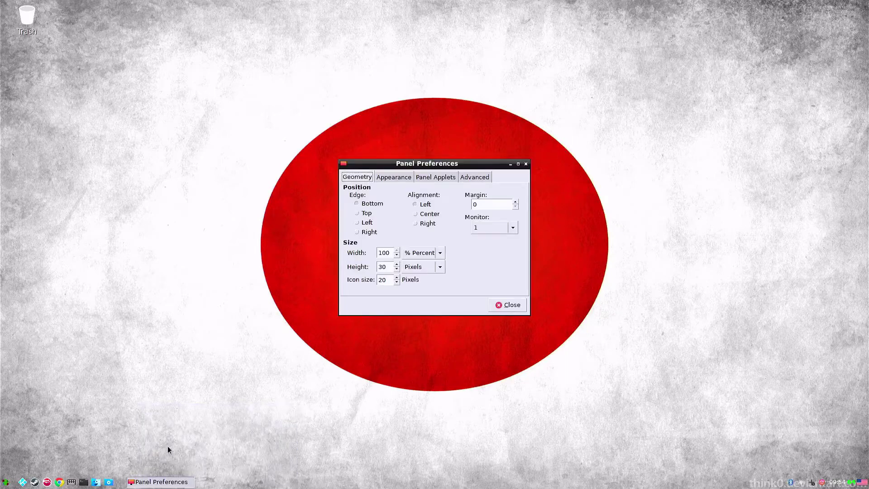
pyautogui.click(397, 265)
pyautogui.click(397, 264)
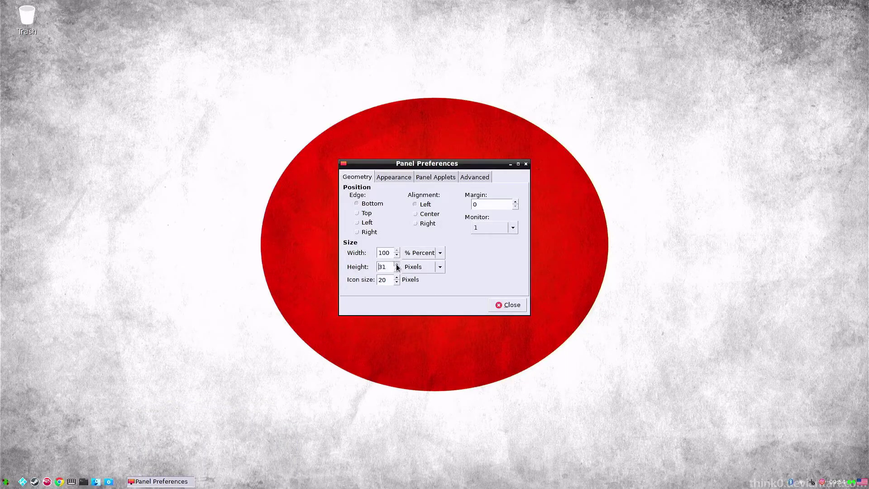
pyautogui.click(397, 265)
pyautogui.click(398, 264)
pyautogui.click(397, 264)
pyautogui.click(397, 264)
pyautogui.click(397, 264)
pyautogui.click(397, 265)
pyautogui.click(397, 264)
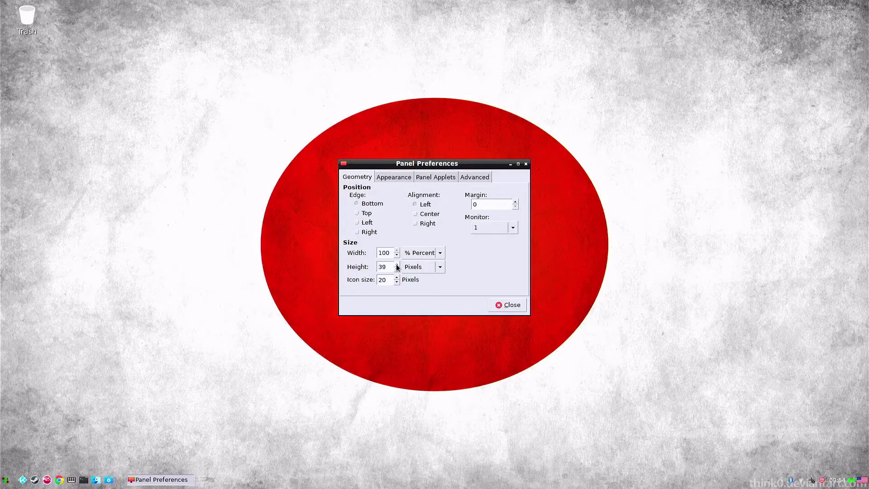
pyautogui.click(397, 265)
# Step: Increase the panel icon size by several steps
pyautogui.click(397, 278)
pyautogui.click(397, 277)
pyautogui.click(397, 278)
pyautogui.click(397, 277)
pyautogui.click(397, 277)
pyautogui.click(397, 277)
pyautogui.click(397, 278)
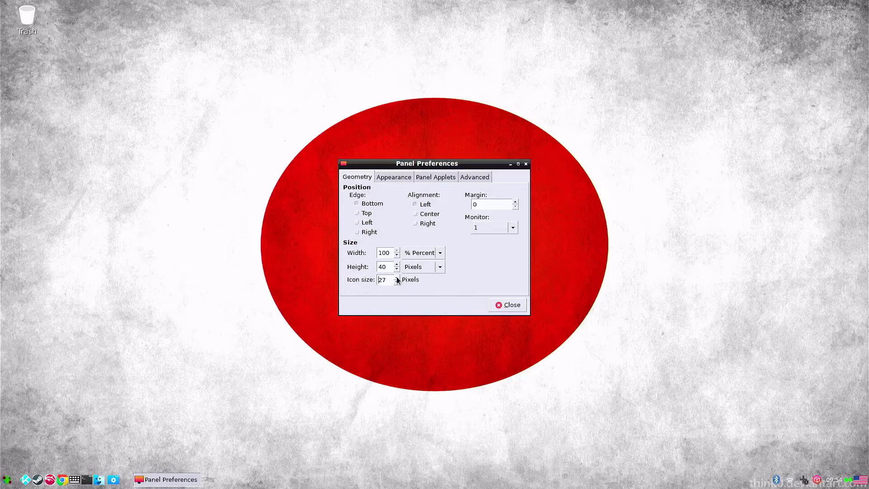
pyautogui.click(397, 278)
pyautogui.click(397, 277)
pyautogui.click(397, 278)
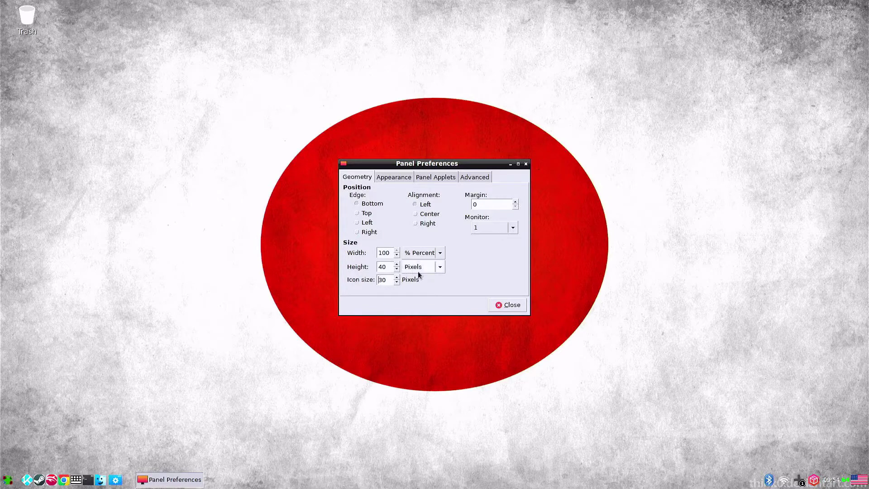
# Step: Set the panel background to System theme and close the preferences
pyautogui.click(391, 178)
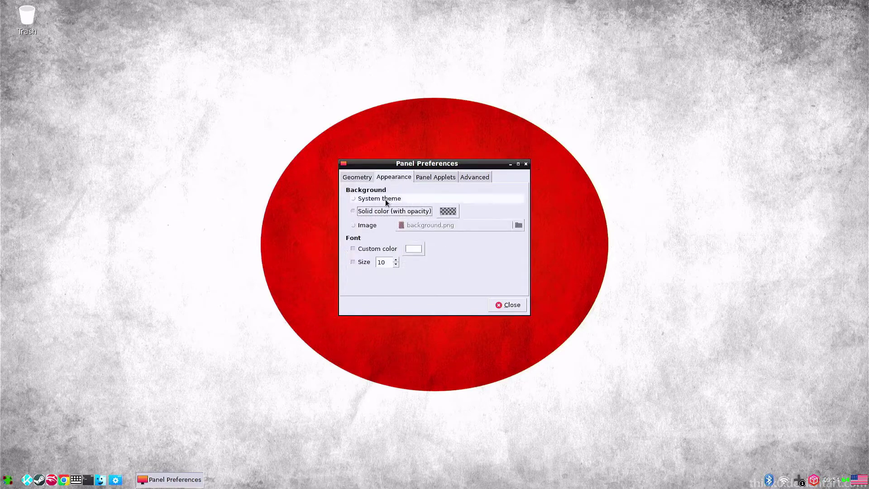
pyautogui.click(386, 200)
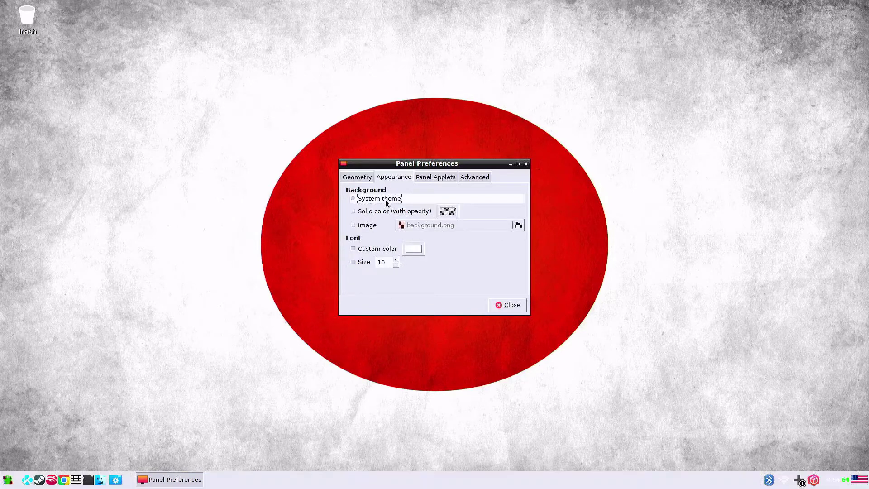
pyautogui.click(498, 306)
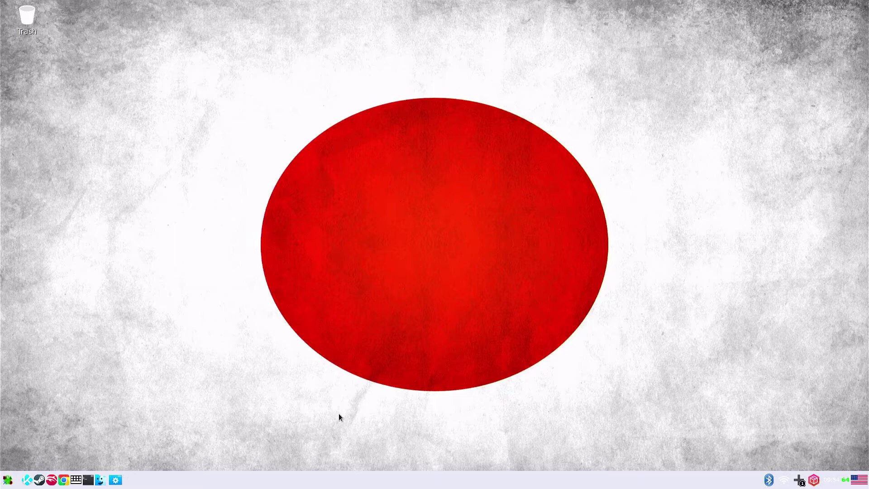
# Step: Open a terminal and run 'sudo dnf install gnome-tweaks gnome-themes-extra'
pyautogui.click(88, 480)
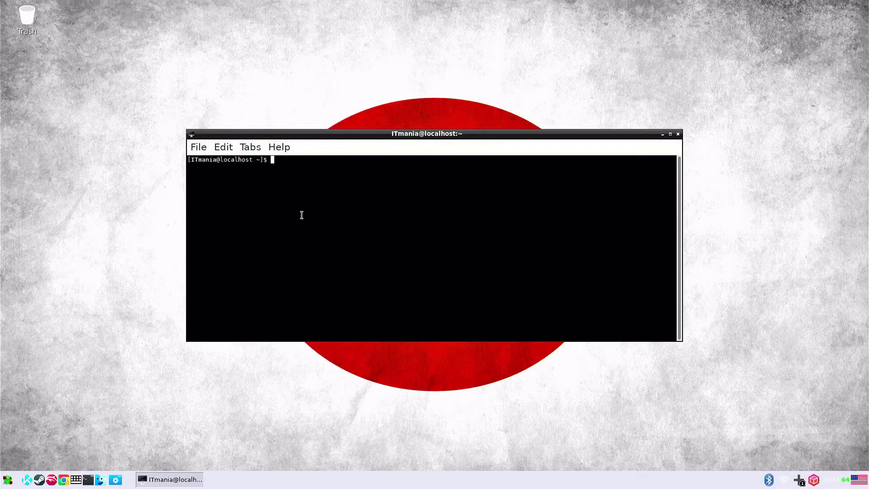
pyautogui.write('sudo dnf install gnome-tweaks')
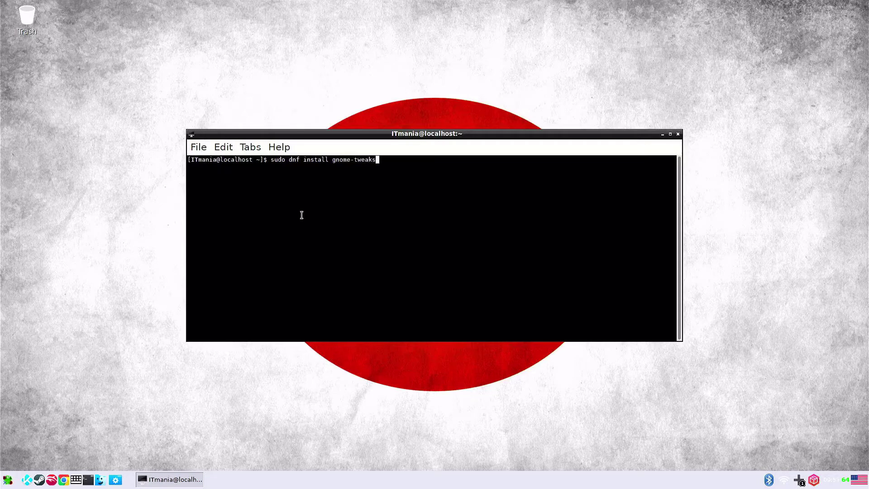
pyautogui.write(' gnome-themes-extra')
pyautogui.press('Return')
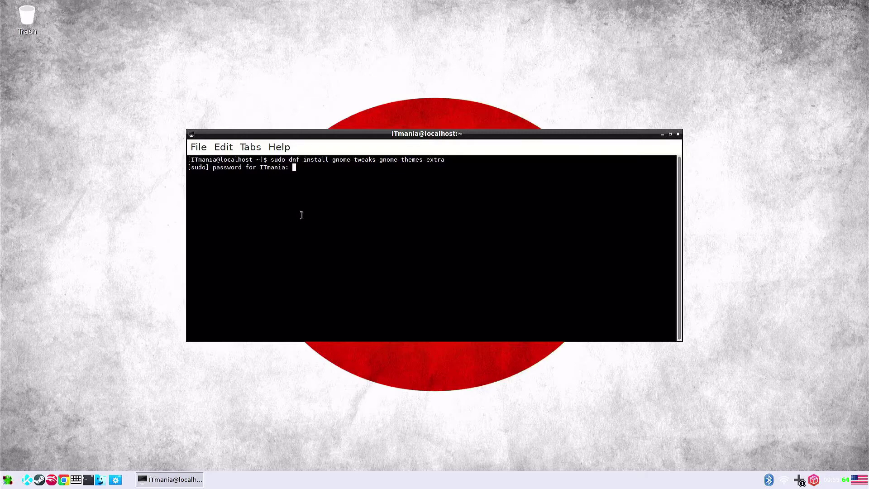
# Step: Submit the sudo password, confirm with y, and close the terminal once installation completes
pyautogui.press('Return')
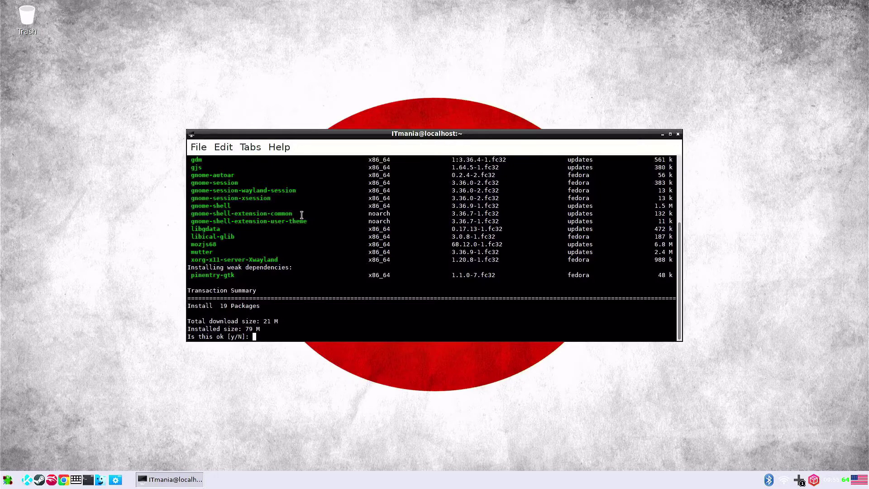
pyautogui.write('y')
pyautogui.press('Return')
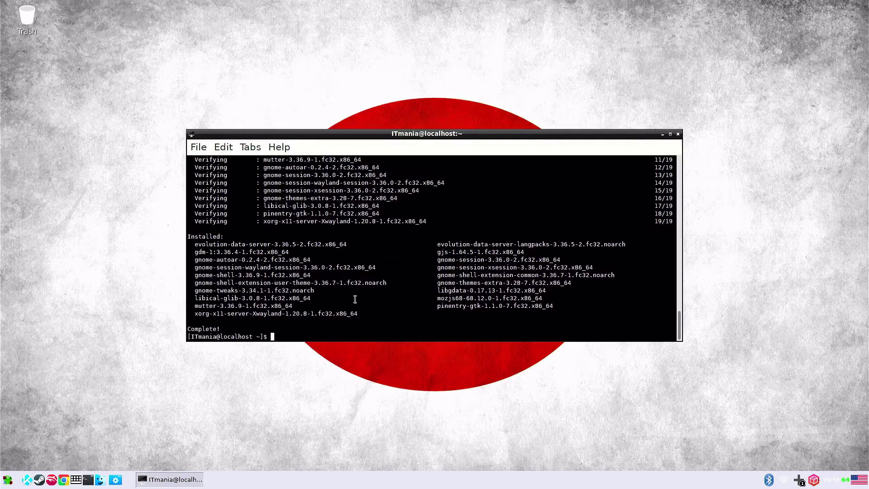
pyautogui.click(678, 134)
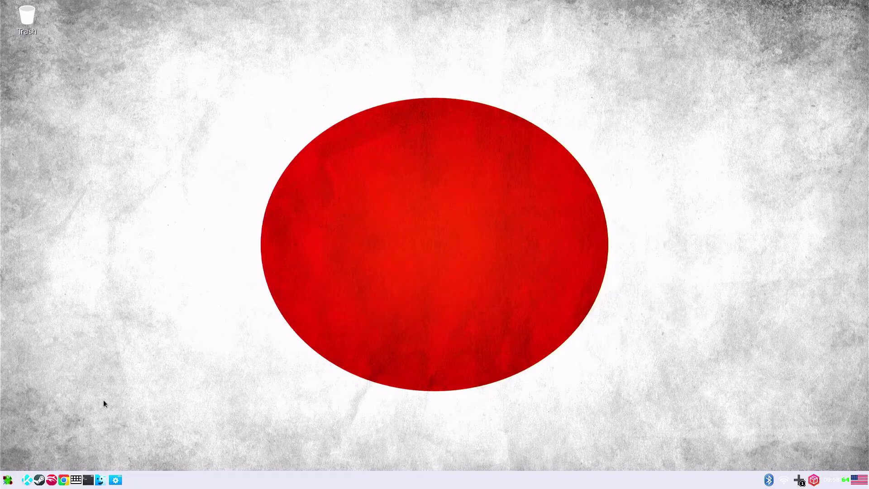
# Step: Log out of LXDE, then select the user account and enter its password to sign back in
pyautogui.click(7, 481)
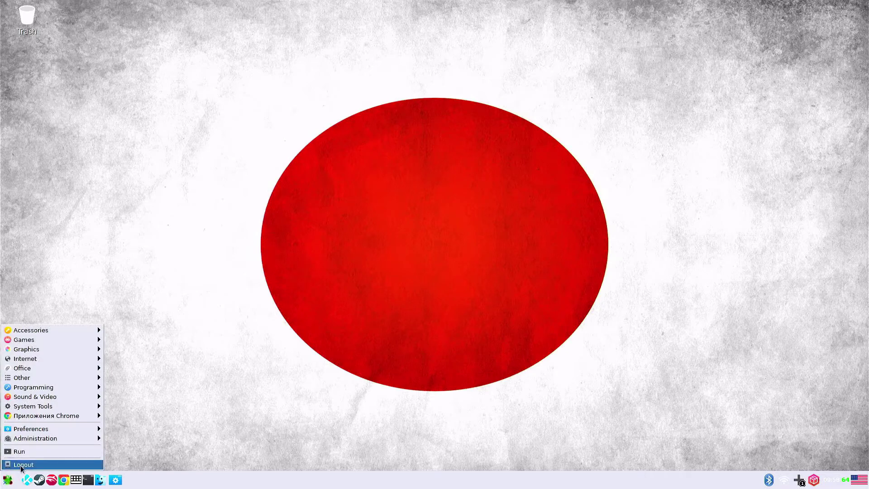
pyautogui.click(20, 464)
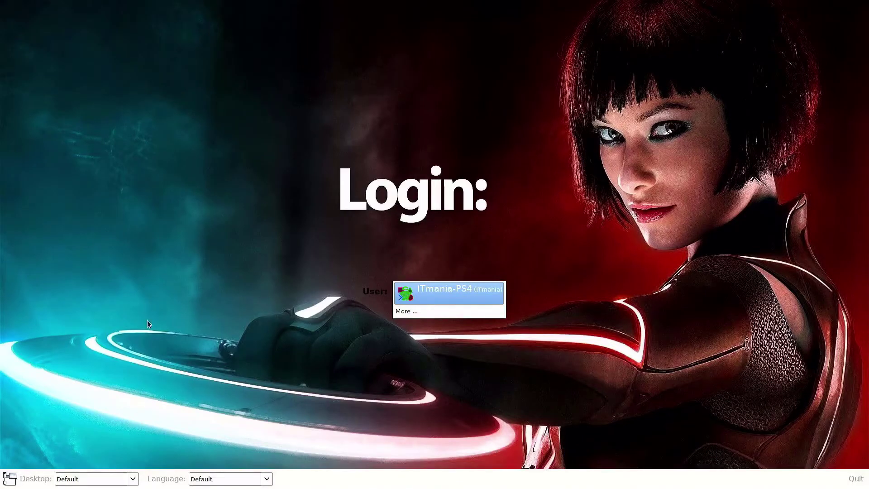
pyautogui.click(438, 288)
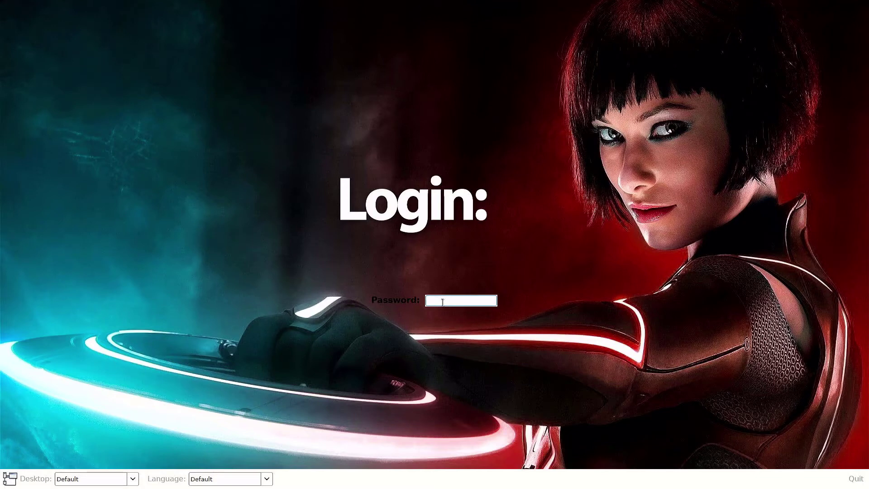
pyautogui.write('1234')
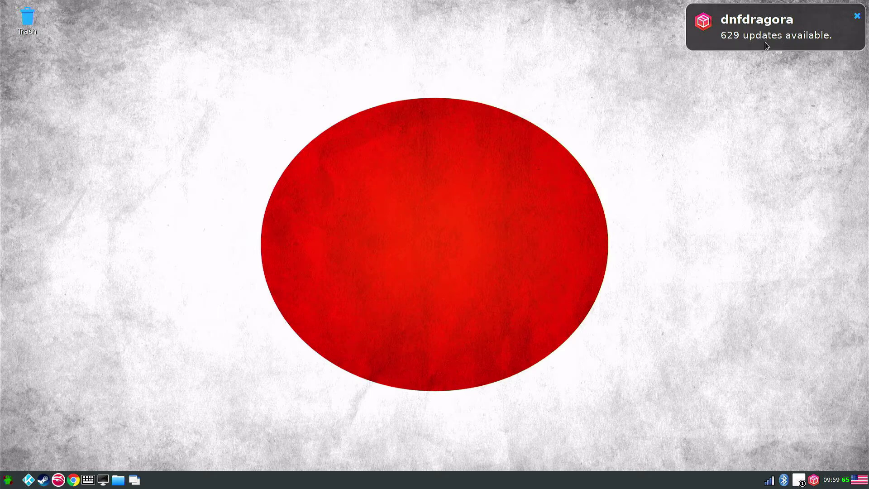
# Step: Open a new LXTerminal window, briefly checking the network connections list before returning to it
pyautogui.click(103, 481)
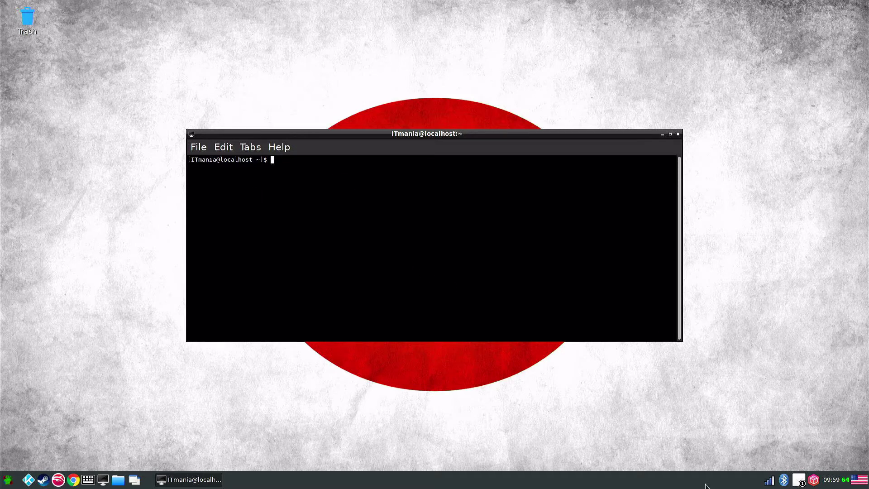
pyautogui.click(770, 482)
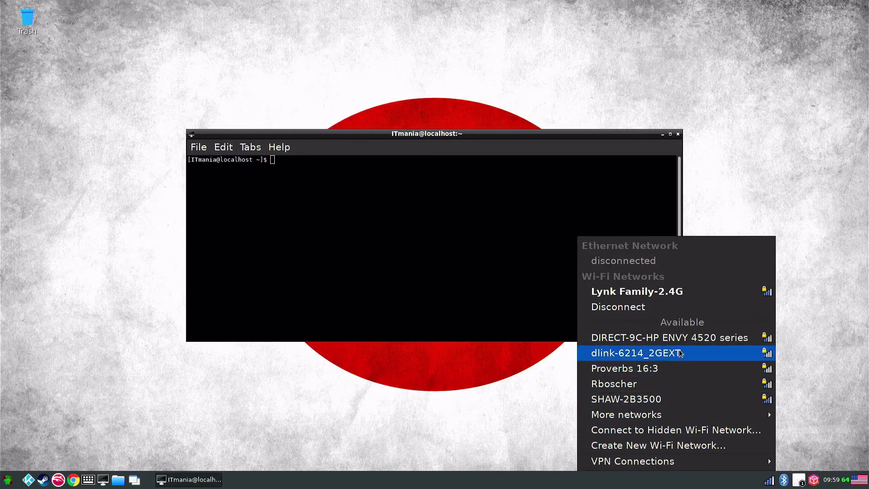
pyautogui.moveTo(663, 416)
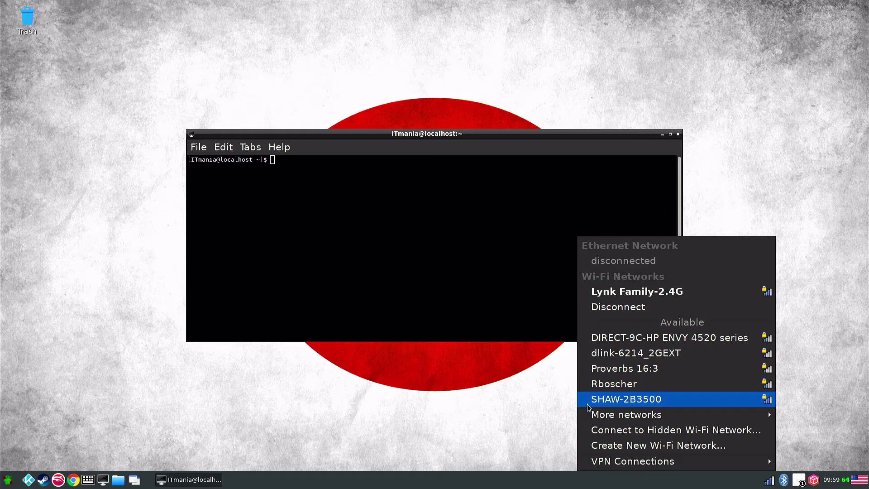
pyautogui.click(408, 404)
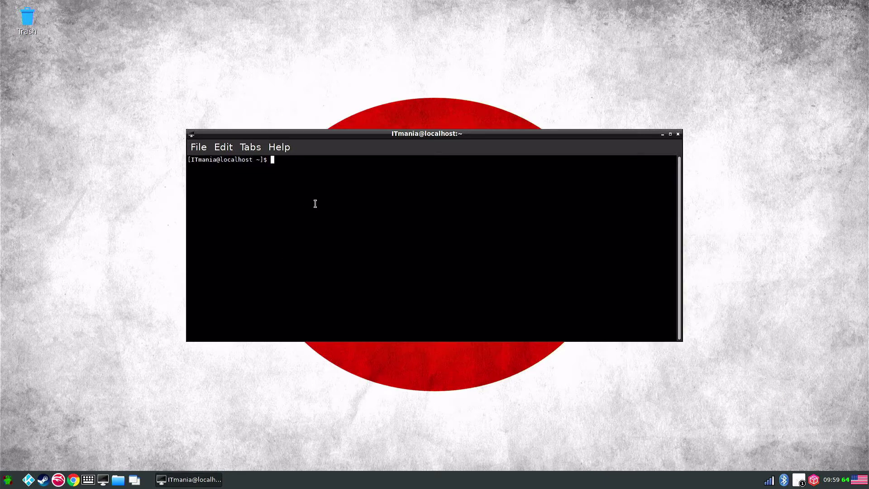
# Step: Run 'sudo dnf update -x kernel*,mesa*,libdrm*,xorg-x11-drv-a*' to update while excluding those packages
pyautogui.write('sudo dnf ')
pyautogui.write('update')
pyautogui.write('-x')
pyautogui.write(' ken')
pyautogui.write('n')
pyautogui.write('el')
pyautogui.write('*,')
pyautogui.write('mesa')
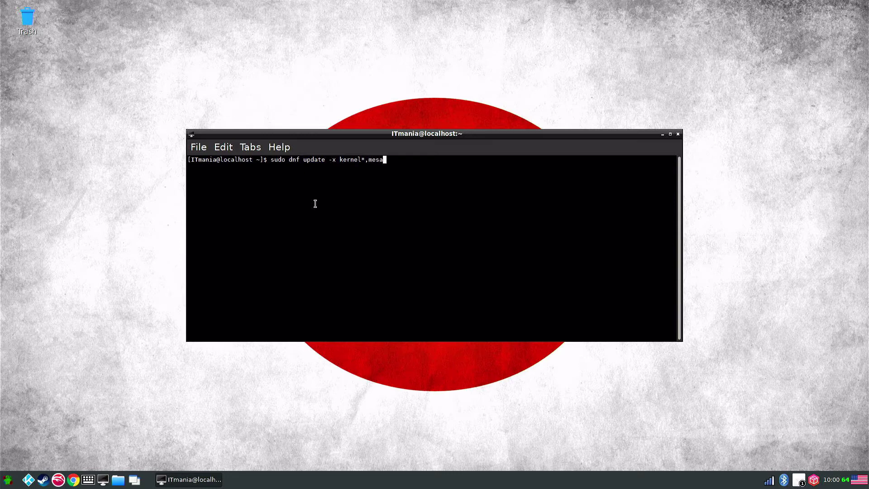
pyautogui.write('*,')
pyautogui.write('libdrm*,xorg-x11-dru-a*')
pyautogui.press('Return')
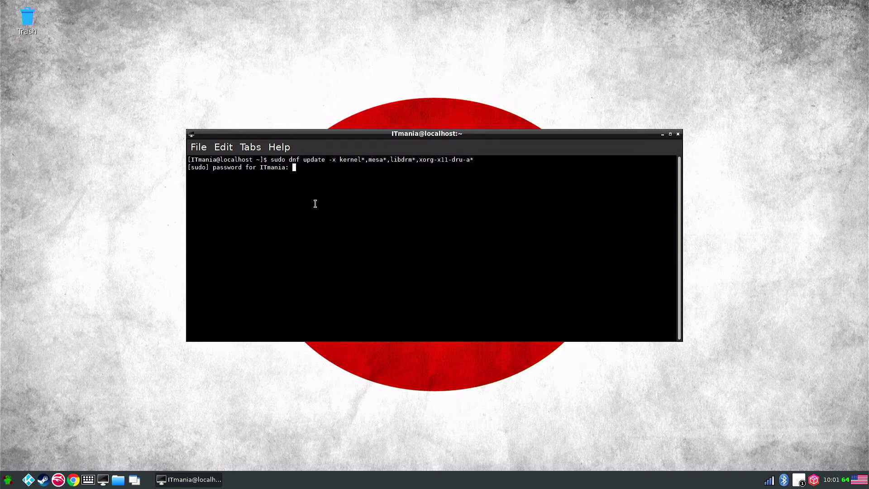
# Step: Submit the sudo password and answer y to confirm the update transaction
pyautogui.press('Return')
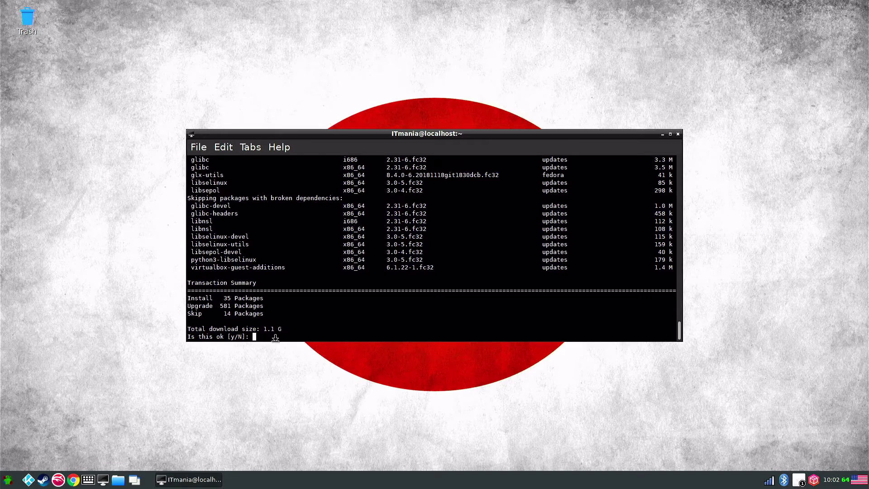
pyautogui.write('y')
pyautogui.press('Return')
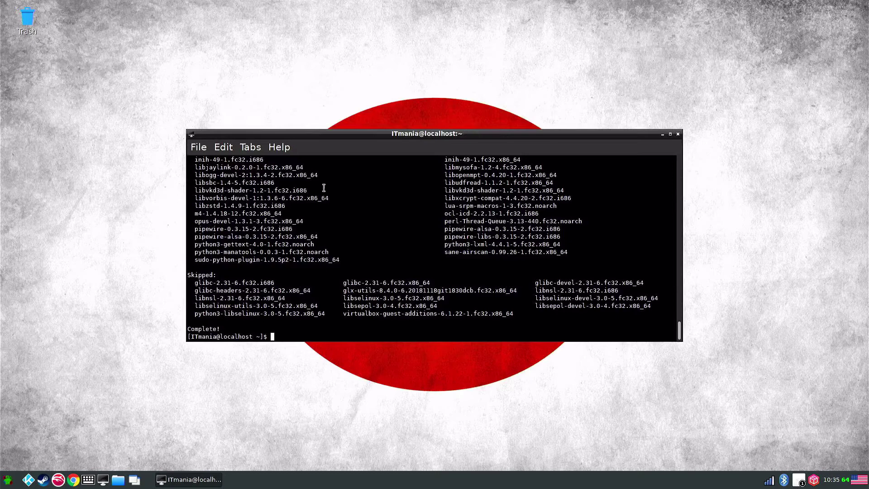
# Step: Clear the terminal, run 'glxinfo -B | grep string', and highlight the Mesa 20.2.0-rc4 version
pyautogui.write('clear')
pyautogui.press('Return')
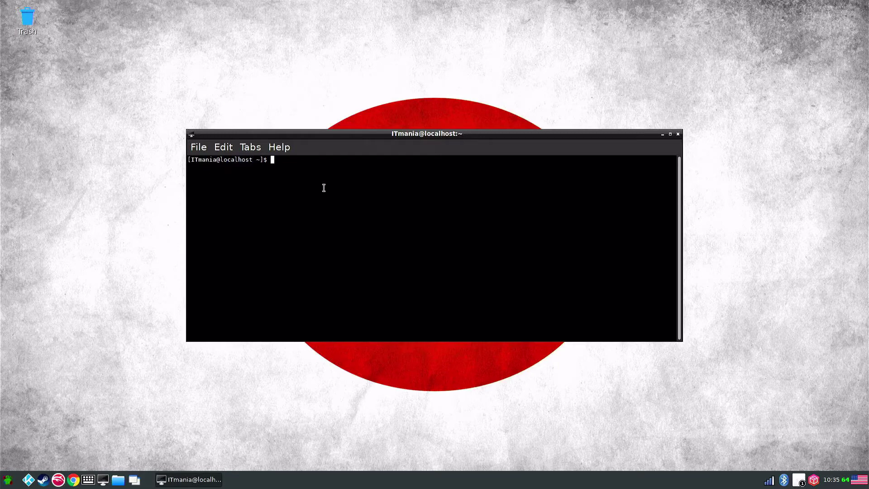
pyautogui.write('glxinfo -B | grep string')
pyautogui.press('Return')
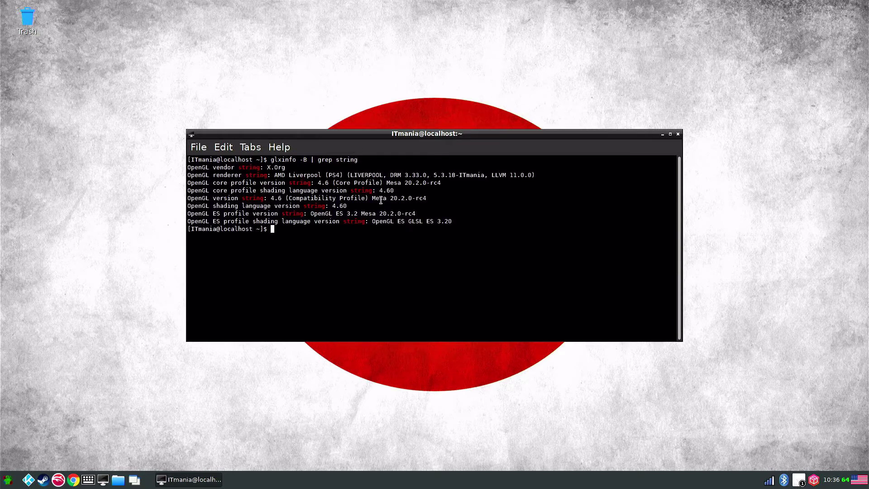
pyautogui.moveTo(374, 200); pyautogui.dragTo(430, 200)
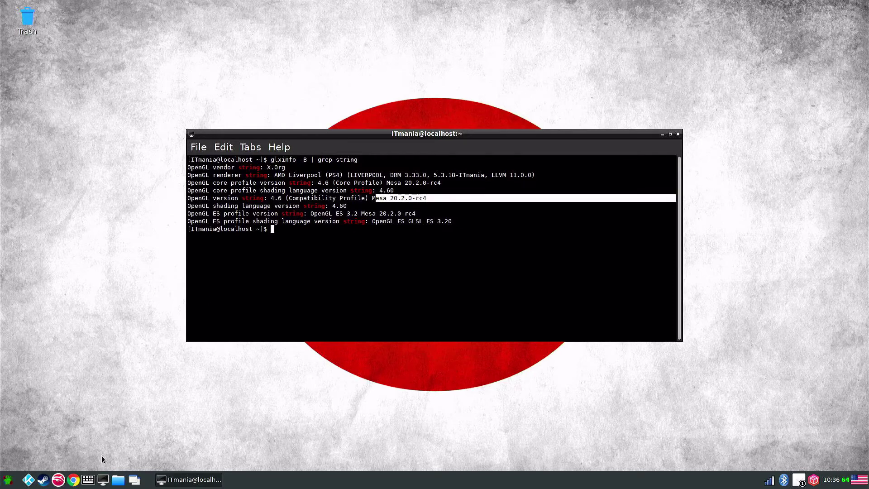
# Step: Launch Chrome, go to the IT-Mania GitHub page, maximize it and retry loading twice
pyautogui.click(73, 479)
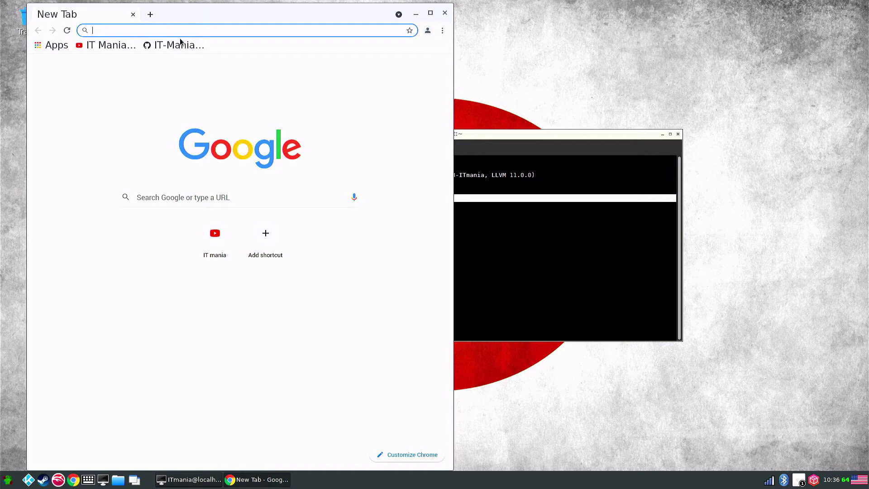
pyautogui.click(167, 45)
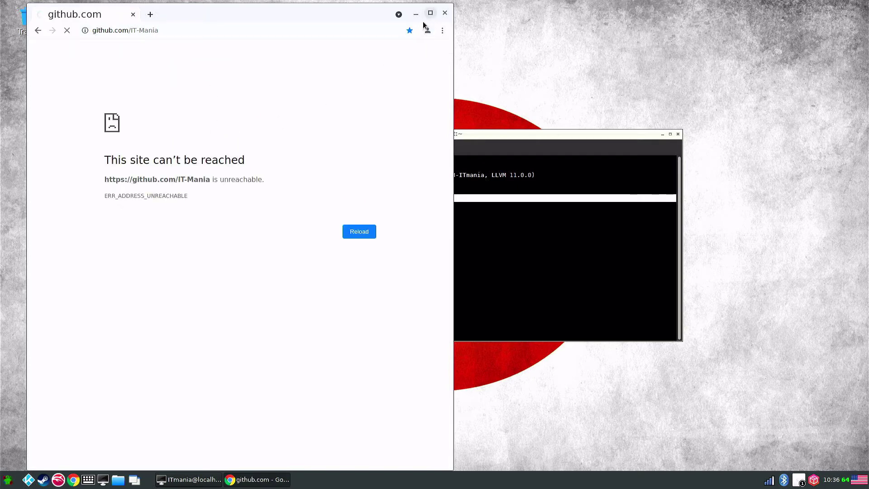
pyautogui.click(430, 13)
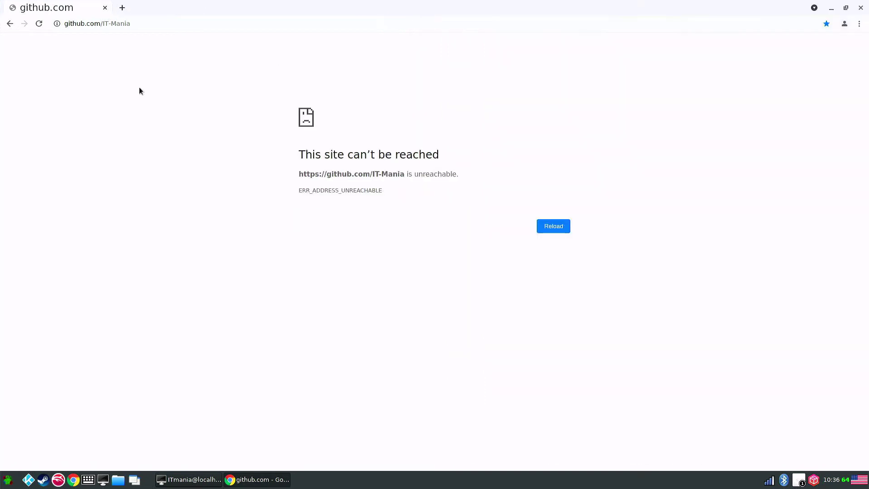
pyautogui.click(39, 24)
pyautogui.click(39, 23)
# Step: Connect to the wireless network from the tray and stop the pending page load
pyautogui.click(769, 480)
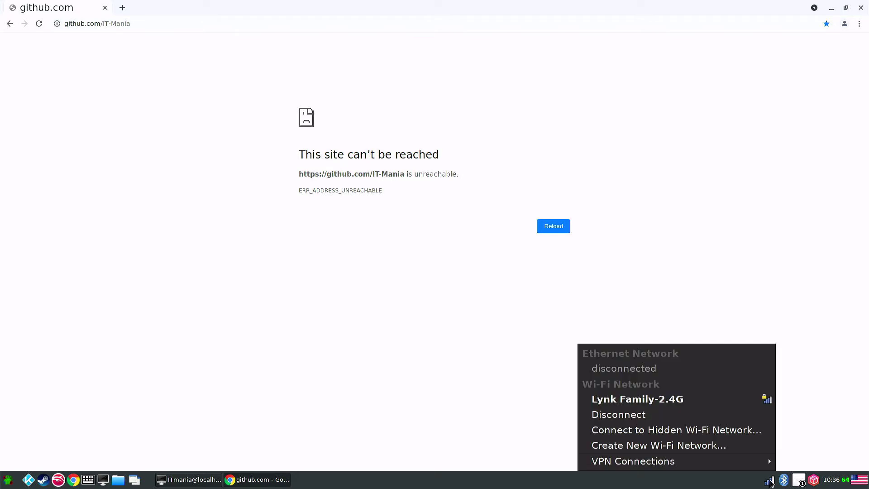
pyautogui.click(694, 401)
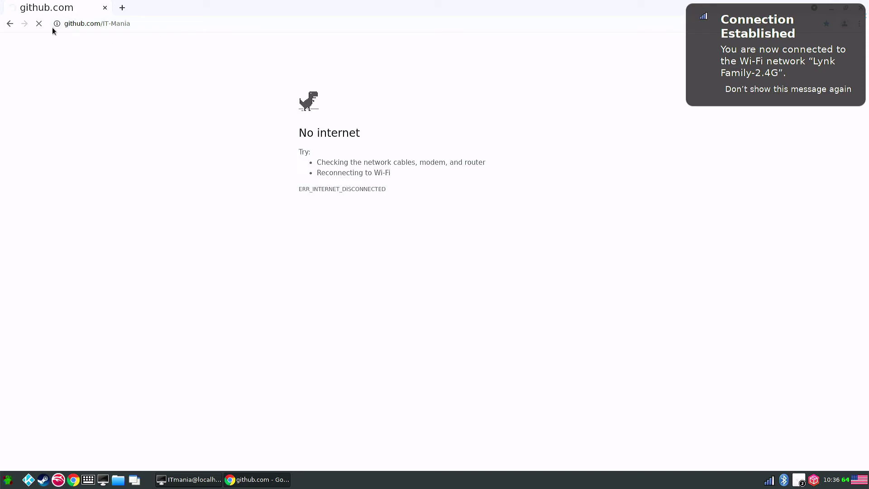
pyautogui.click(38, 23)
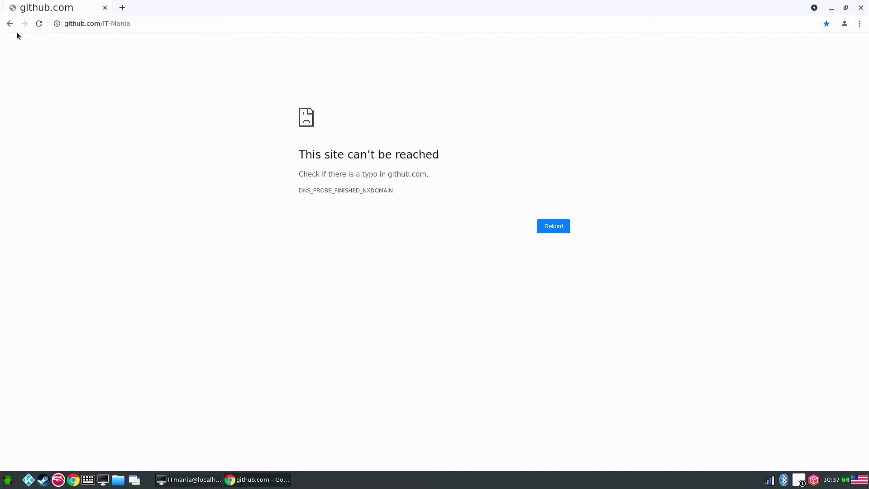
# Step: Reload the IT-Mania profile, open PS4linux-rpm-mesa-git and download it with Download ZIP
pyautogui.click(38, 26)
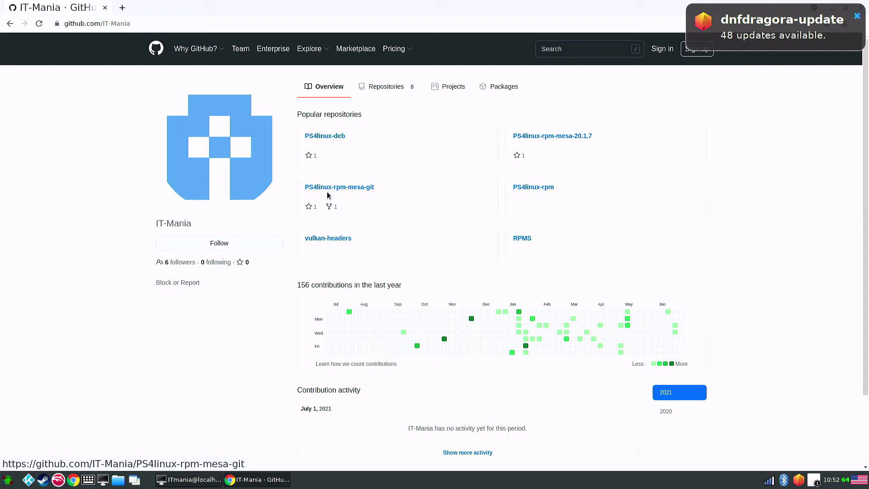
pyautogui.click(363, 187)
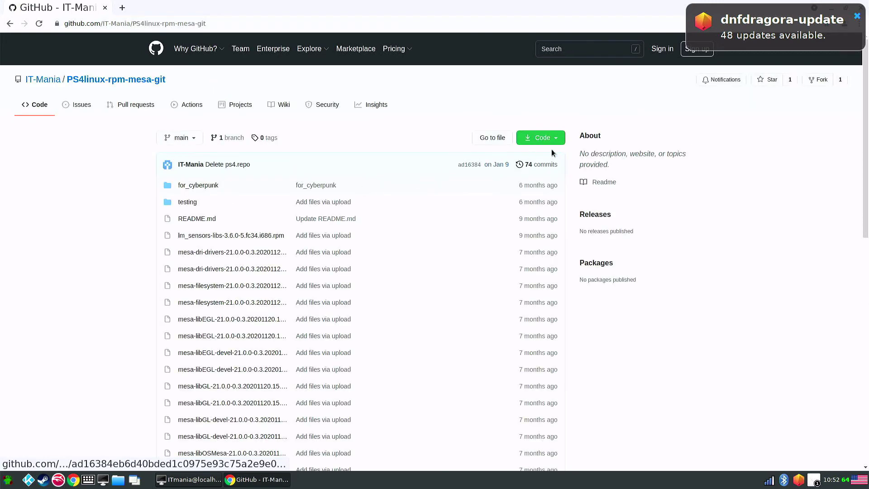
pyautogui.click(555, 137)
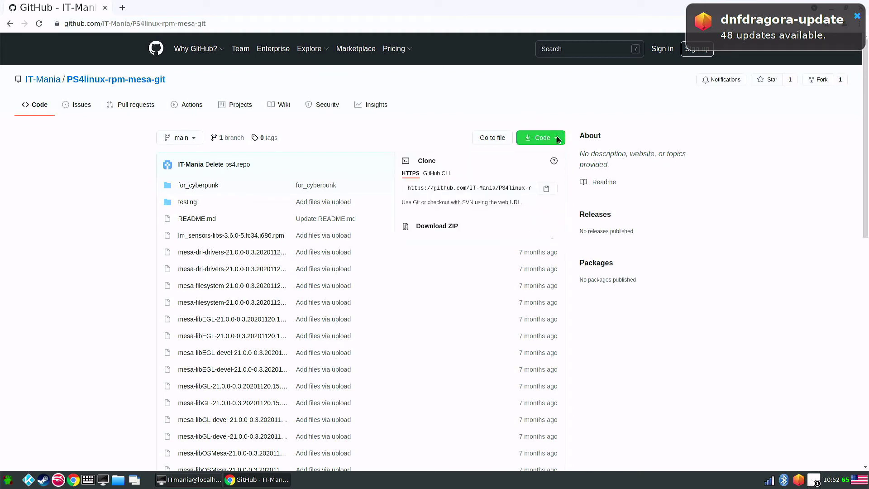
pyautogui.click(451, 226)
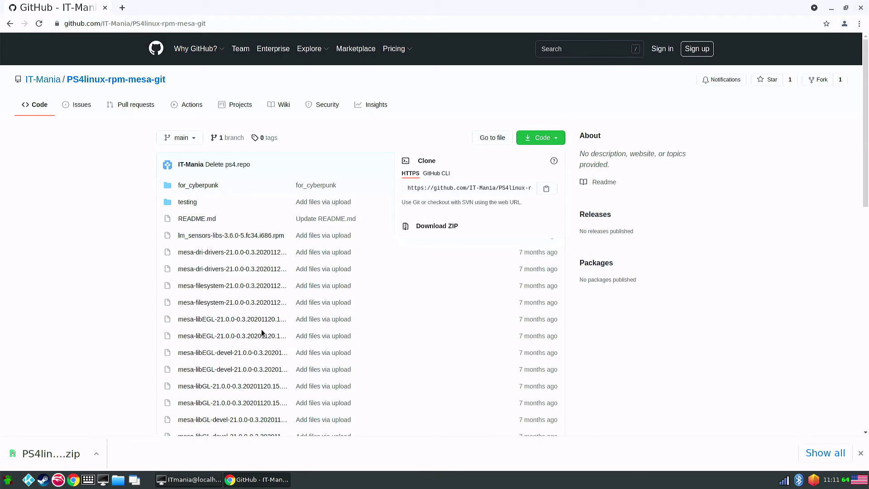
# Step: Show the downloaded mesa zip in Downloads and extract it there with Extract Here
pyautogui.click(96, 454)
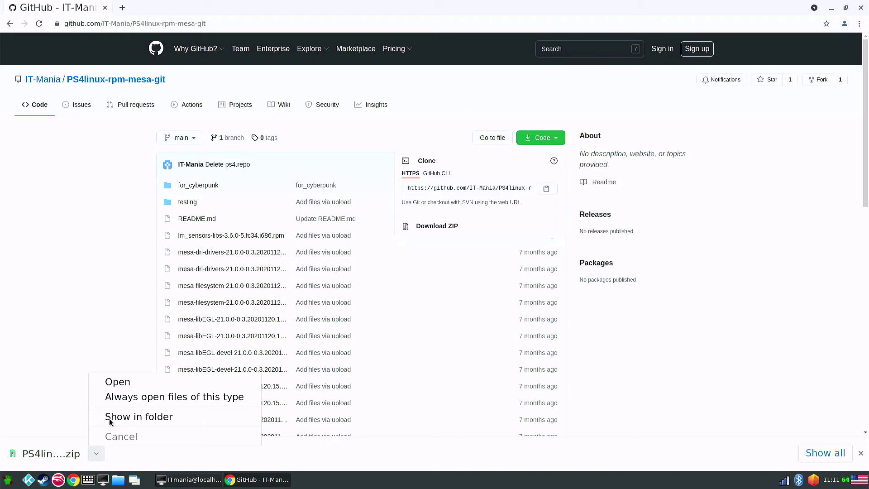
pyautogui.click(111, 421)
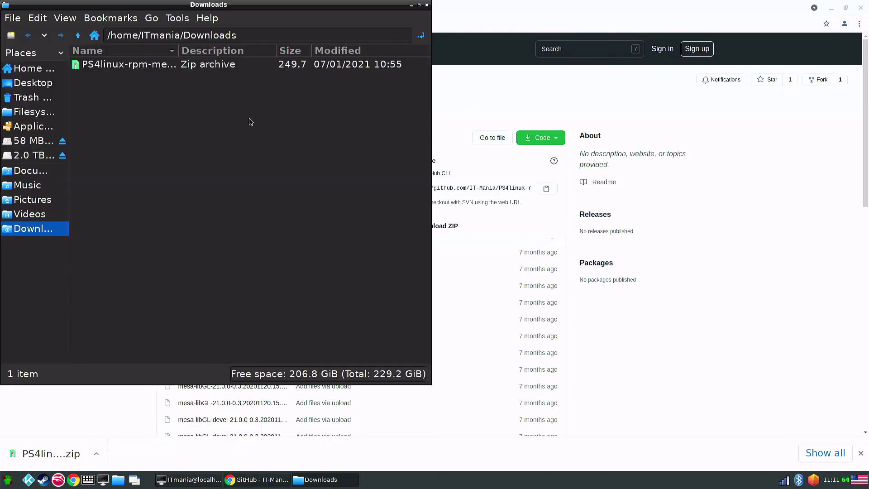
pyautogui.moveTo(258, 6); pyautogui.dragTo(610, 92)
pyautogui.click(451, 153)
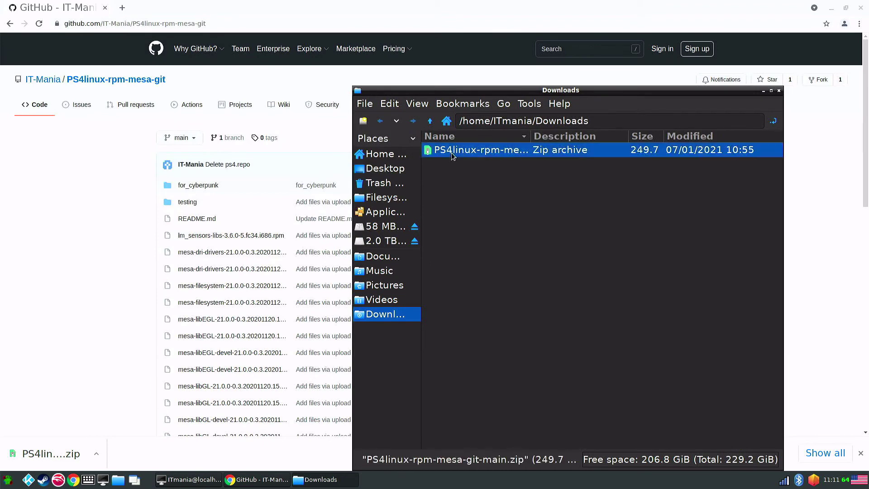
pyautogui.rightClick(452, 153)
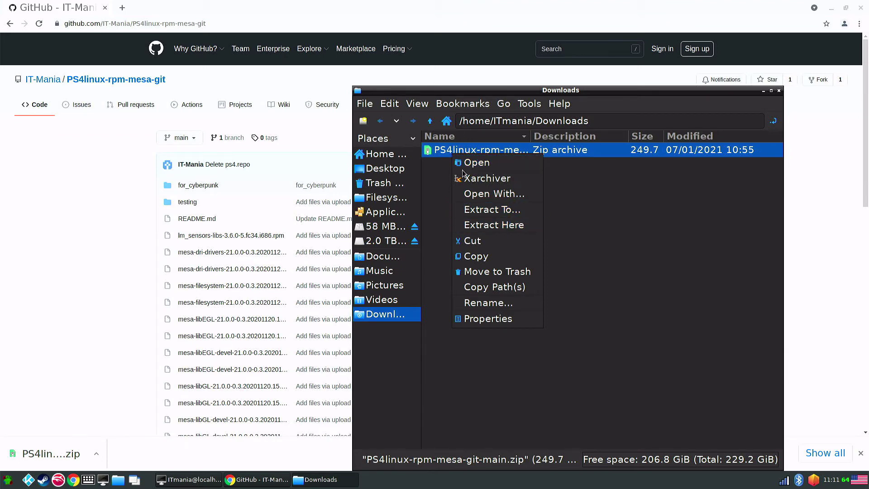
pyautogui.click(473, 228)
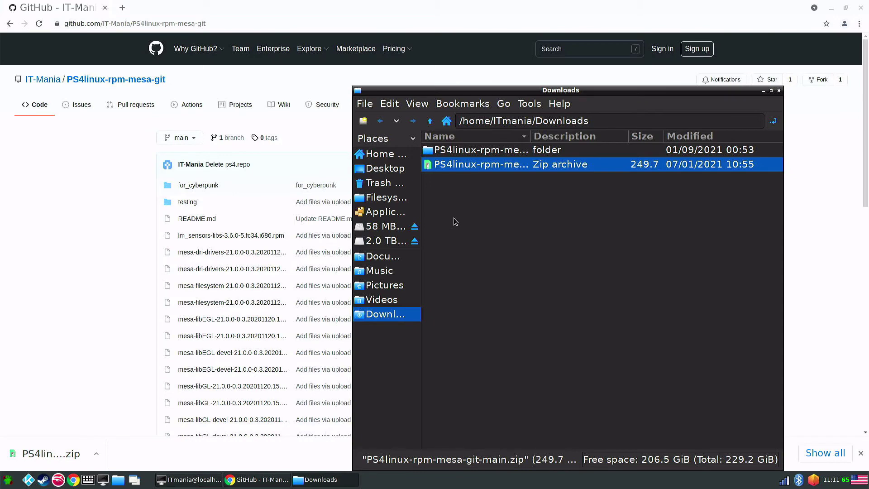
# Step: Trash for_cyberpunk, testing and README.md inside PS4linux-rpm-mesa-git-main, then return to Downloads
pyautogui.doubleClick(488, 154)
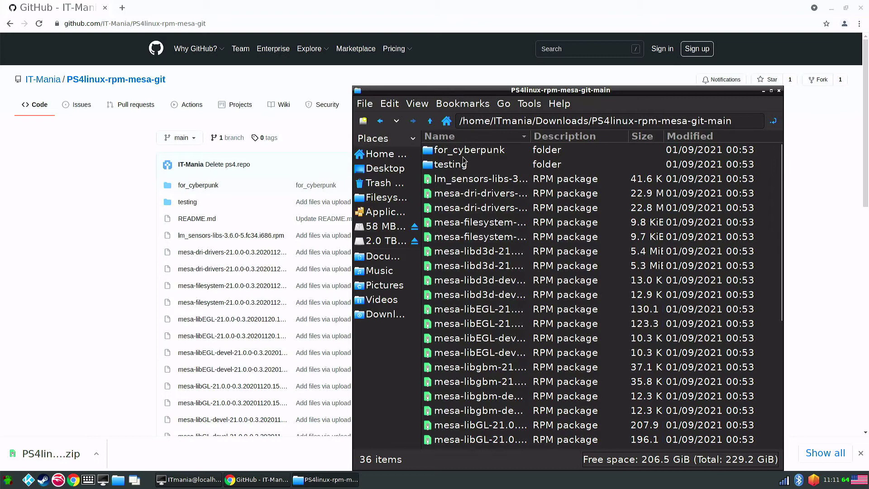
pyautogui.click(465, 152)
pyautogui.keyDown('ctrl'); pyautogui.click(455, 164); pyautogui.keyUp('ctrl')
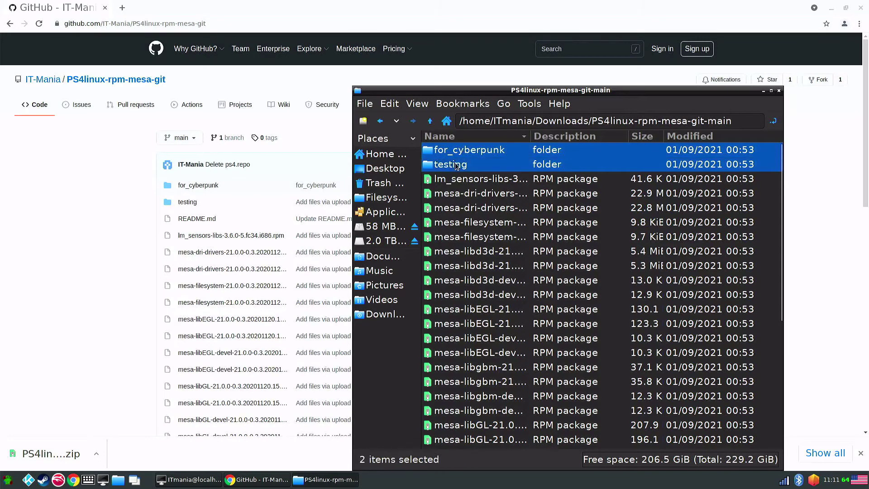
pyautogui.scroll(-5, 505, 335)
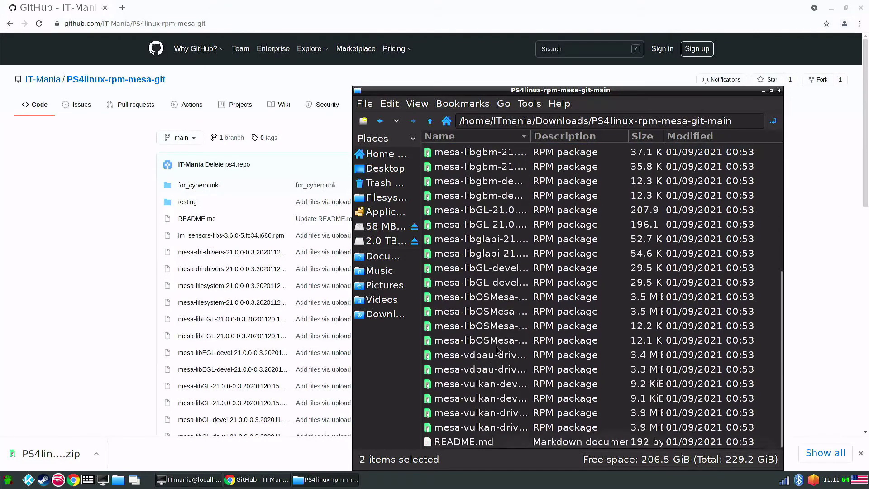
pyautogui.keyDown('ctrl'); pyautogui.click(473, 442); pyautogui.keyUp('ctrl')
pyautogui.scroll(5, 489, 378)
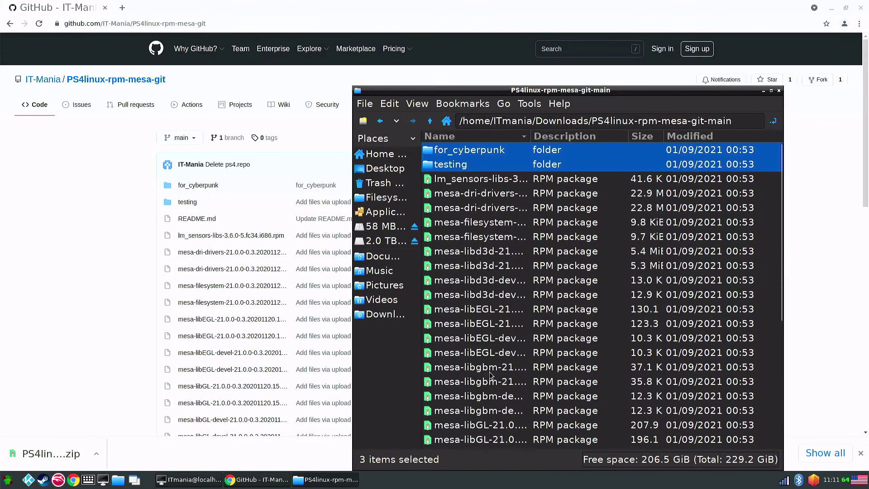
pyautogui.rightClick(453, 168)
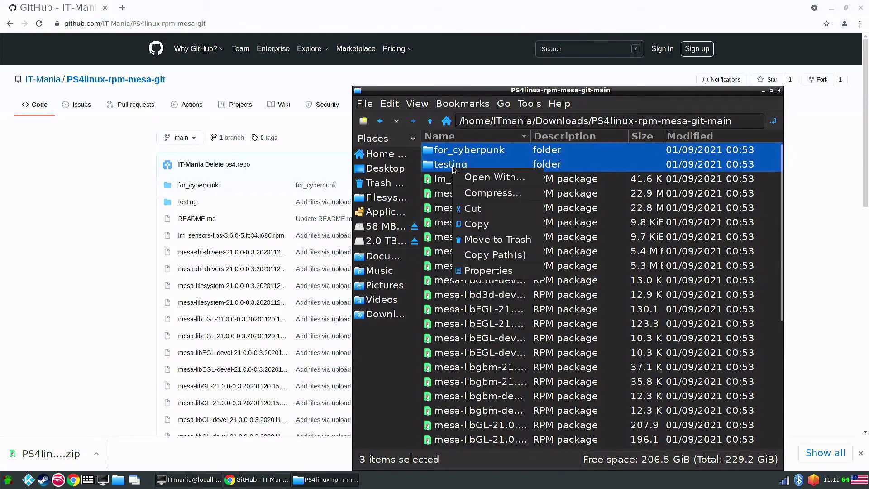
pyautogui.click(487, 240)
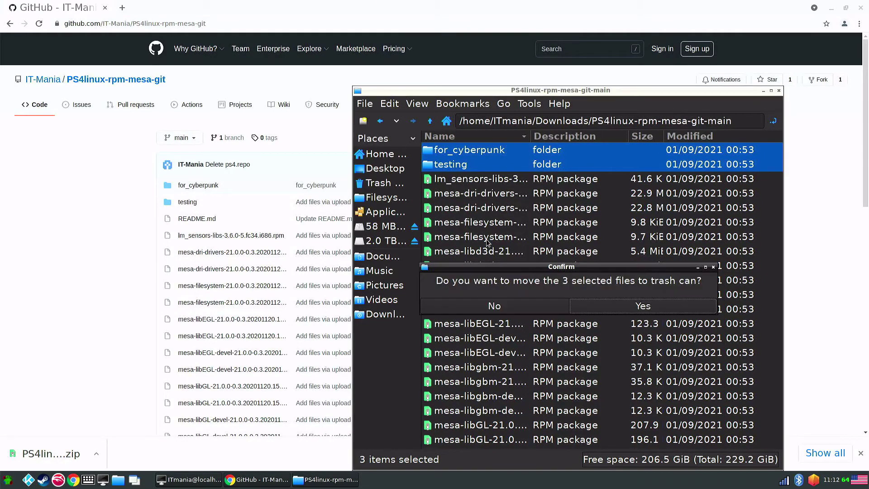
pyautogui.click(605, 310)
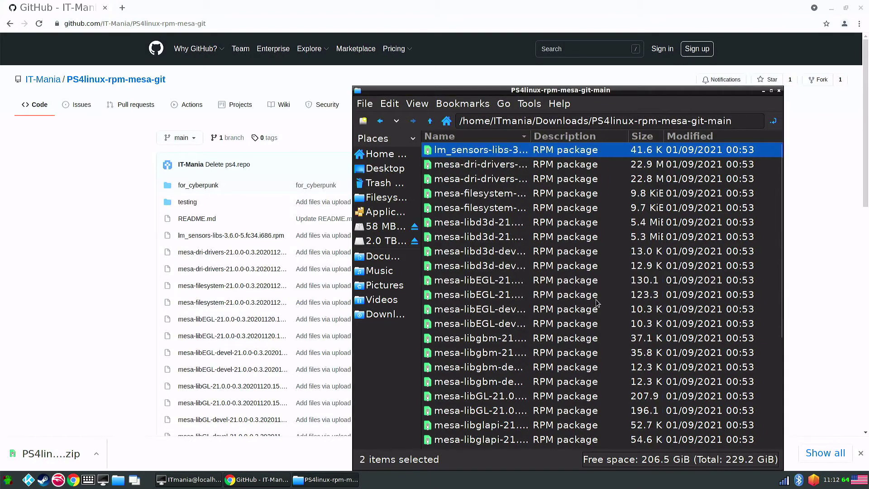
pyautogui.click(381, 127)
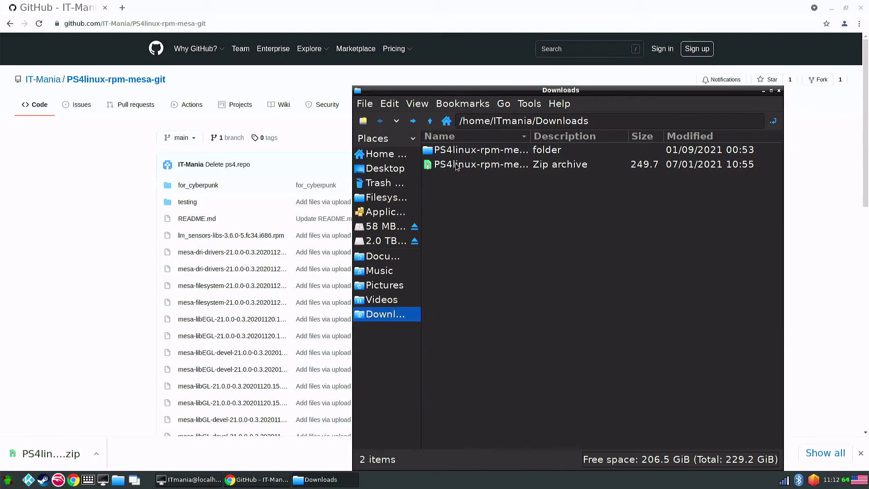
pyautogui.click(484, 154)
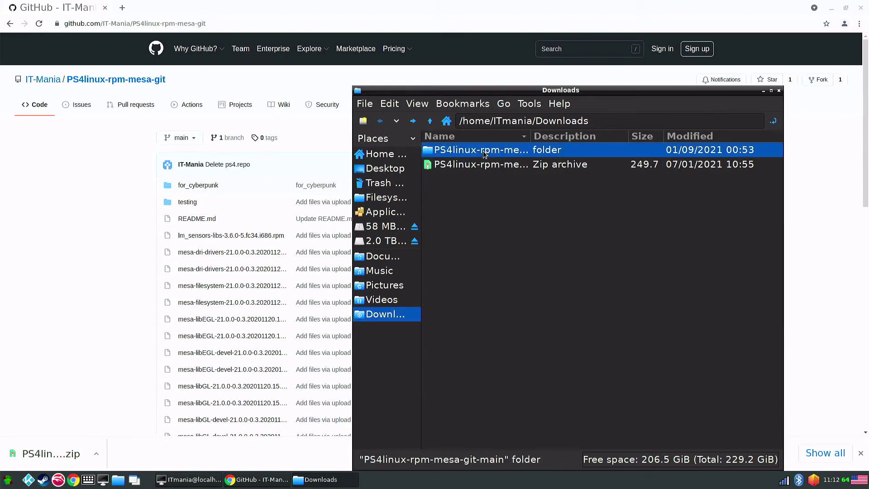
# Step: Open a terminal in PS4linux-rpm-mesa-git-main and run sudo rpm --rebuilddb with the sudo password
pyautogui.rightClick(484, 154)
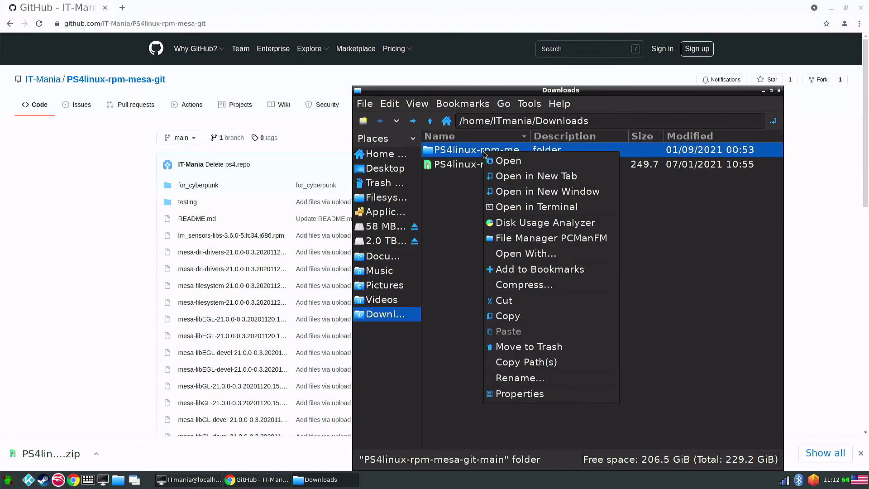
pyautogui.click(504, 208)
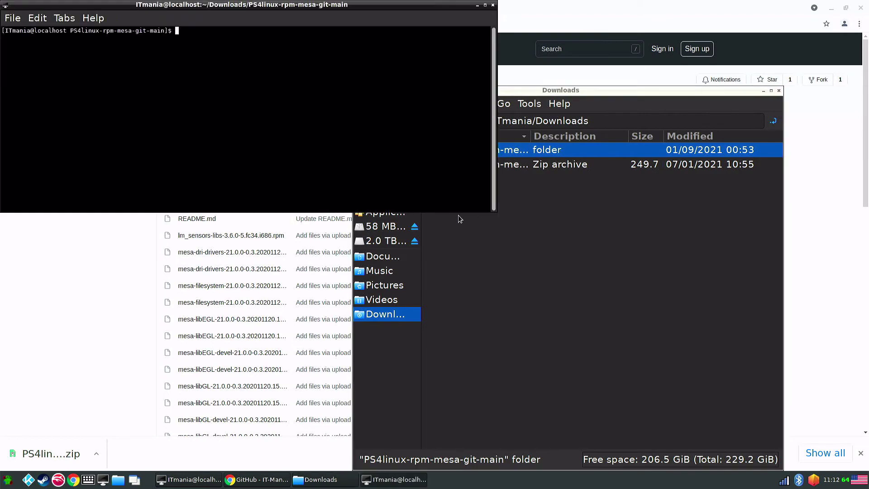
pyautogui.moveTo(227, 8); pyautogui.dragTo(530, 175)
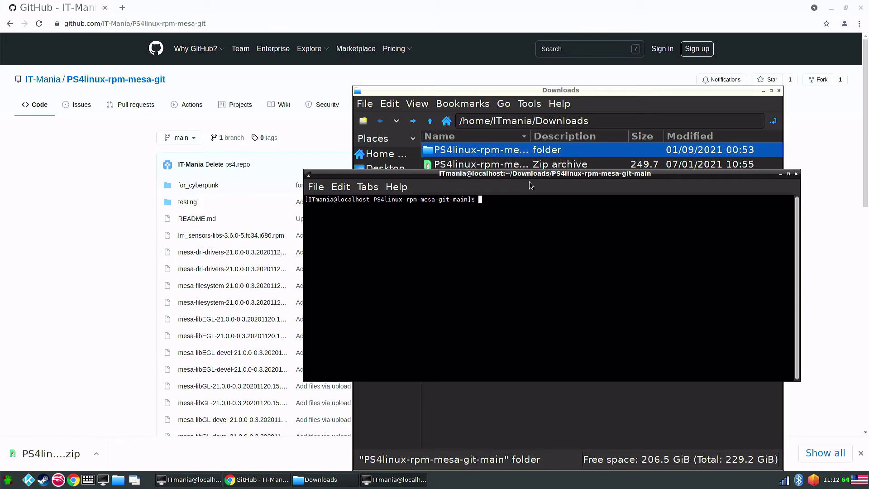
pyautogui.write('sudo rpm --rebuild')
pyautogui.write('db')
pyautogui.press('Return')
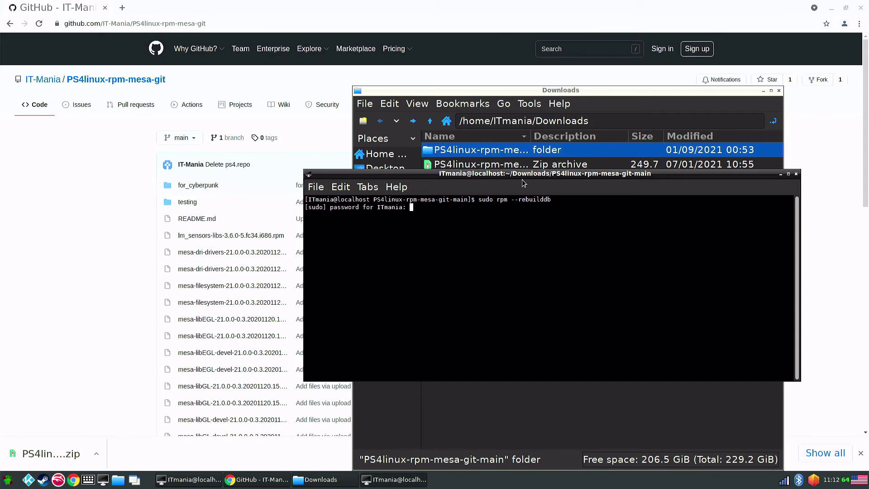
pyautogui.press('Return')
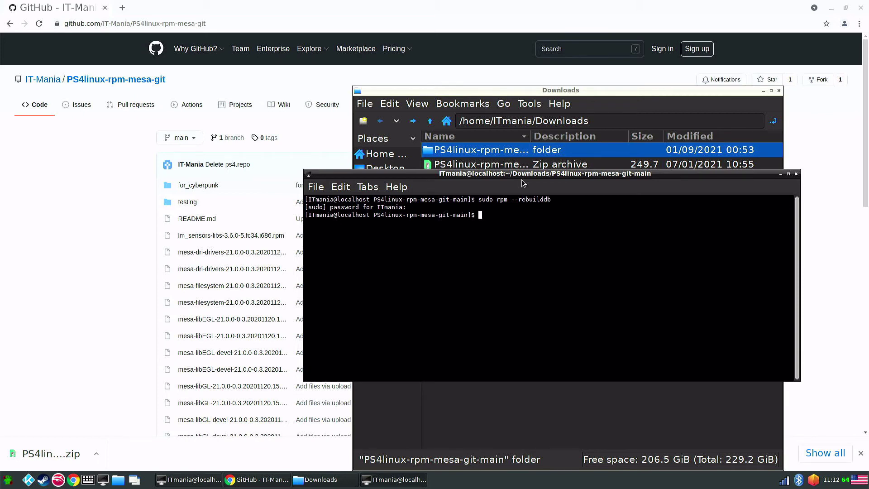
# Step: Run sudo dnf install * and answer y to upgrade the 32 Mesa 21.0.0 packages
pyautogui.write('sudo rpm')
pyautogui.press('BackSpace')
pyautogui.press('BackSpace')
pyautogui.press('BackSpace')
pyautogui.write('dnf install *')
pyautogui.press('Return')
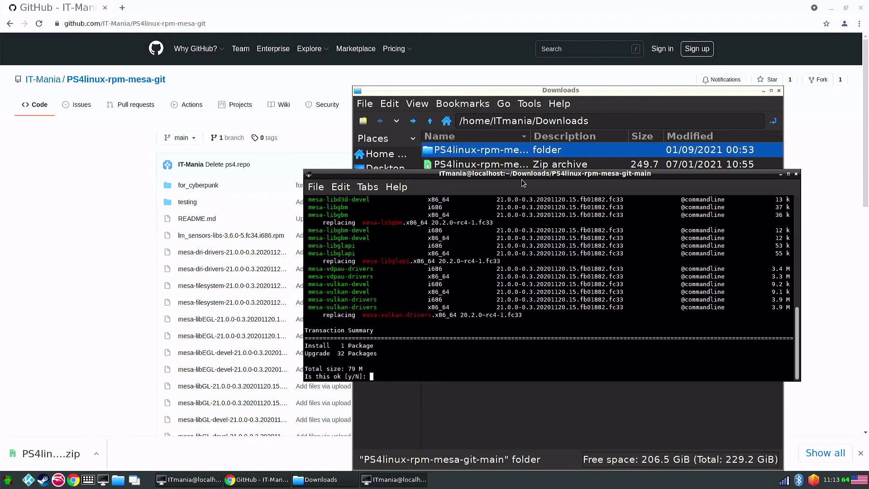
pyautogui.write('y')
pyautogui.press('Return')
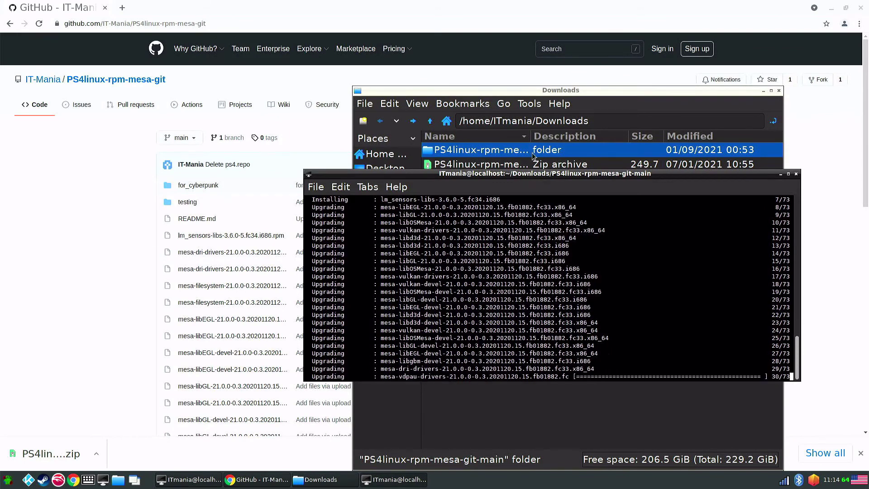
# Step: Close Chrome, PCManFM and the install terminal, then rerun glxinfo -B | grep string showing Mesa 21.0.0-devel
pyautogui.click(860, 7)
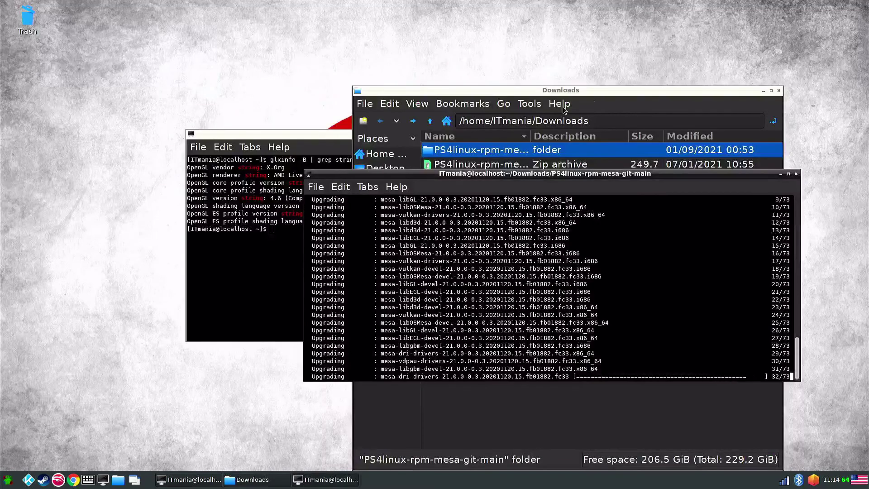
pyautogui.click(778, 89)
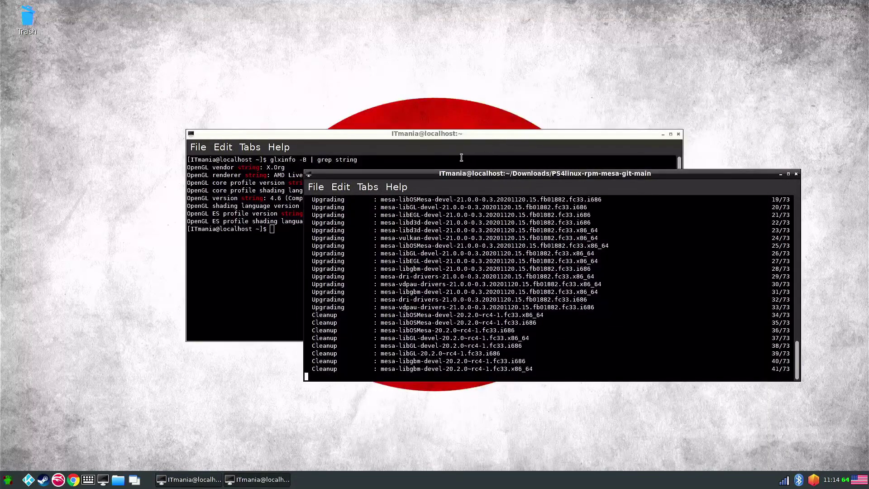
pyautogui.moveTo(450, 133); pyautogui.dragTo(300, 29)
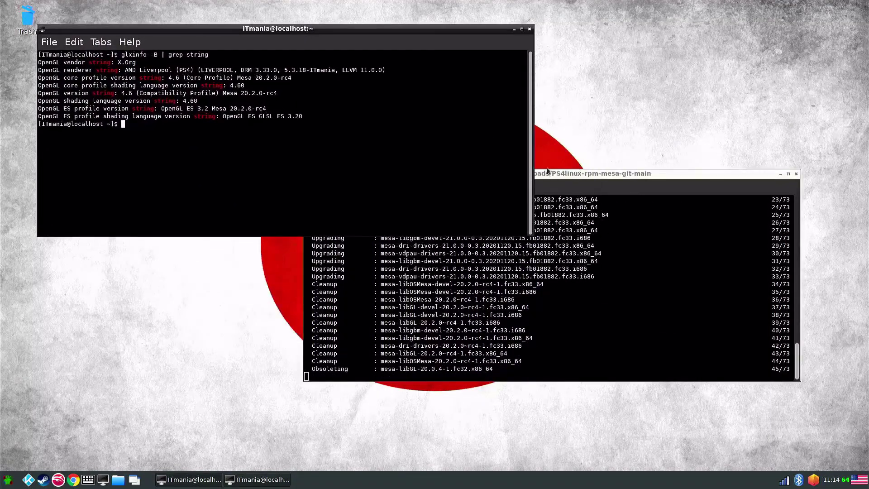
pyautogui.moveTo(605, 173); pyautogui.dragTo(640, 246)
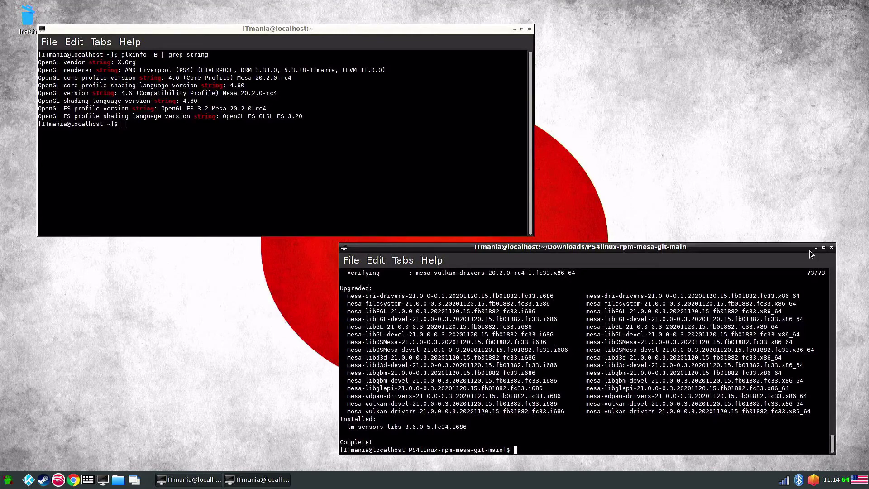
pyautogui.click(831, 247)
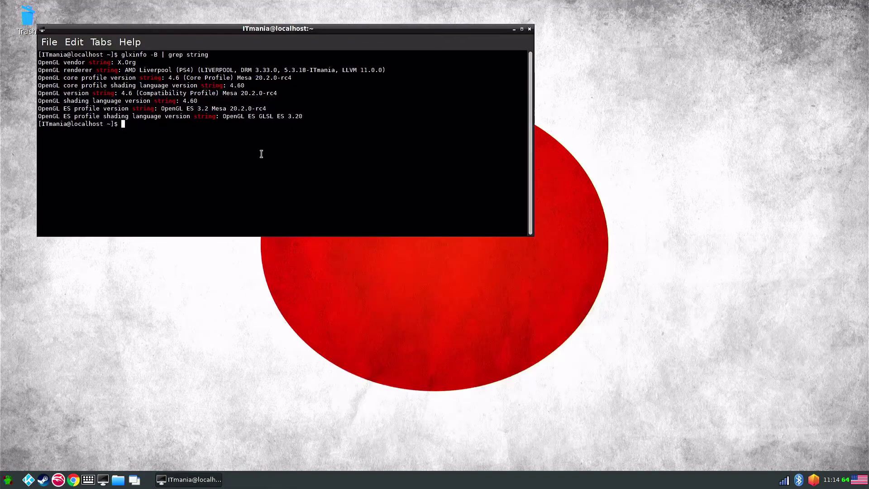
pyautogui.moveTo(300, 28); pyautogui.dragTo(576, 217)
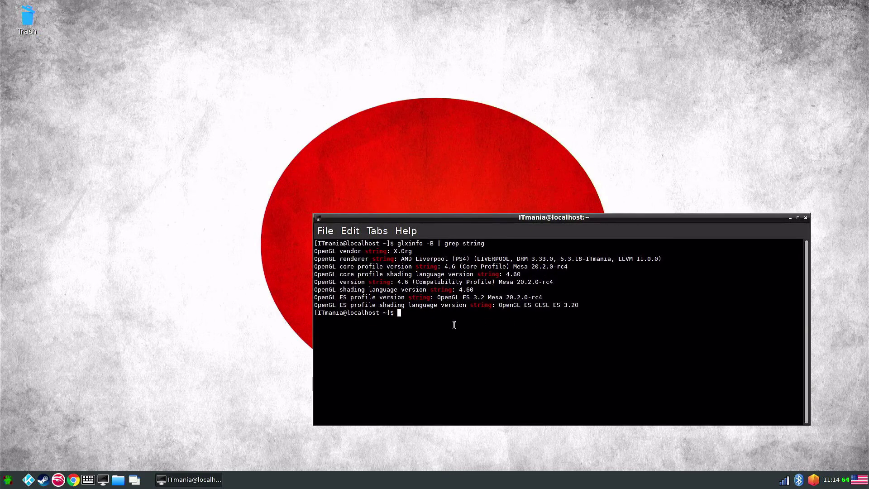
pyautogui.press('Up')
pyautogui.press('Return')
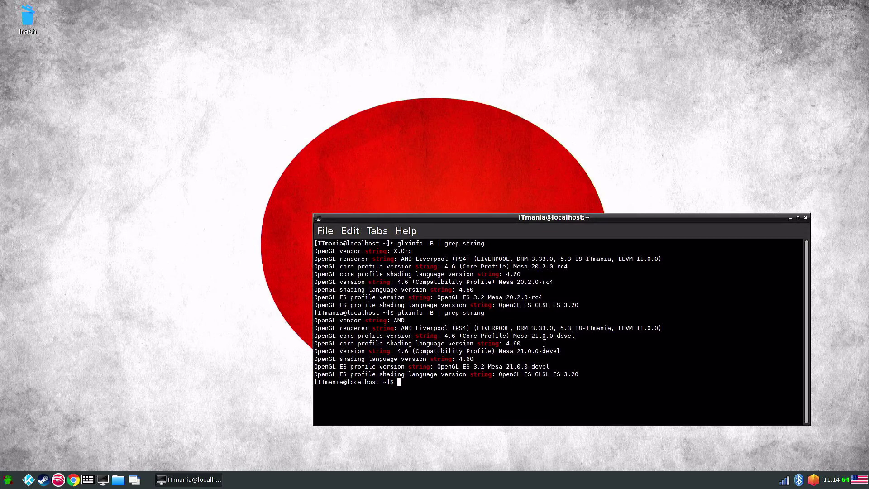
# Step: Close the terminal and show the menu's Games submenu with Dolphin, PCSX2, RetroArch and Steam
pyautogui.click(805, 218)
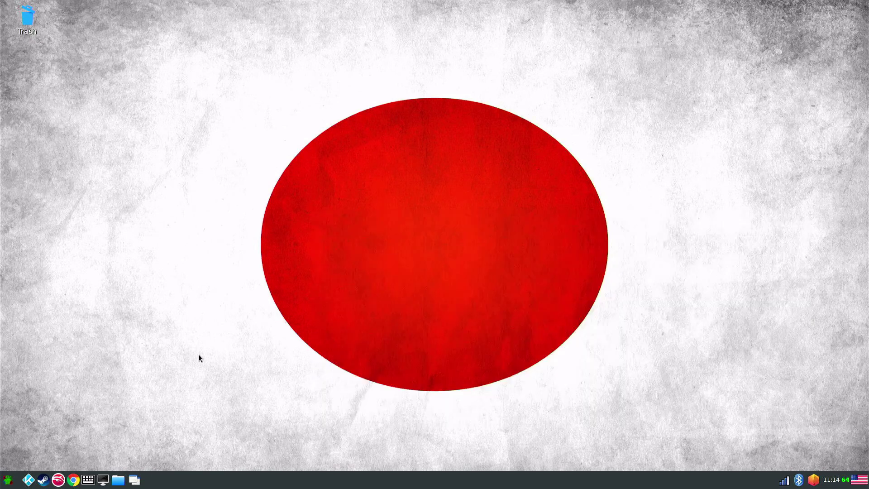
pyautogui.click(8, 480)
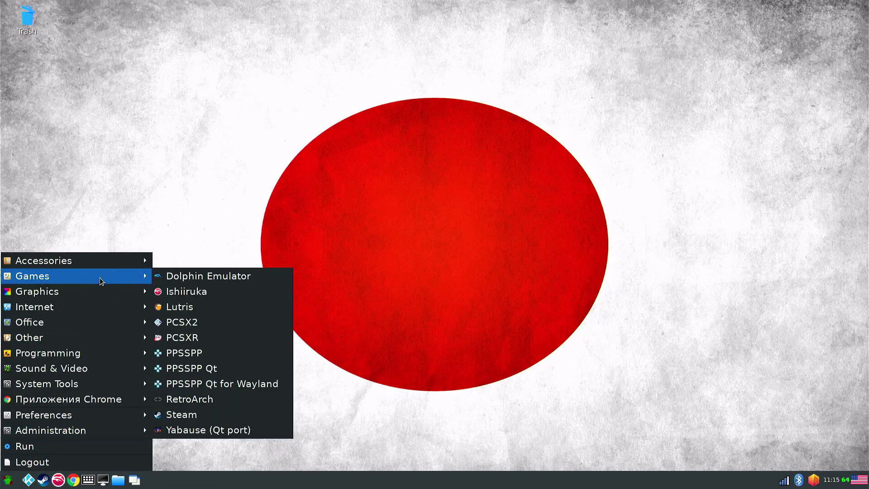
pyautogui.moveTo(110, 260)
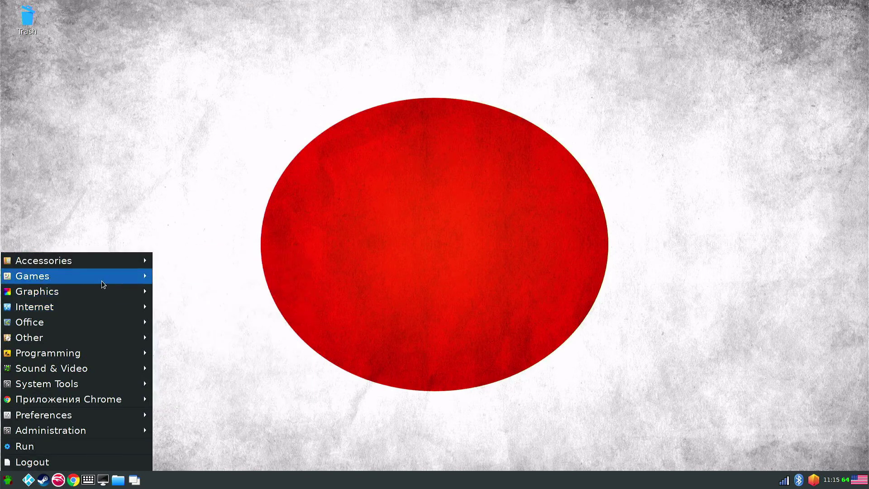
pyautogui.moveTo(102, 281)
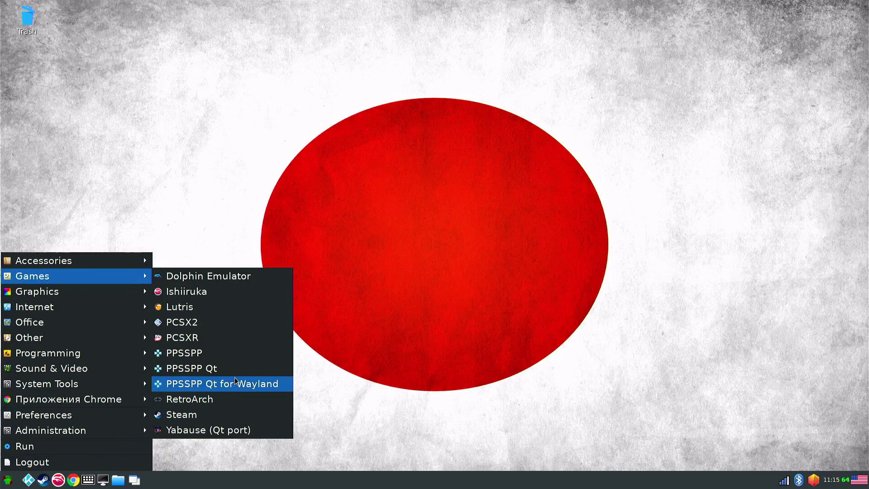
# Step: Browse the Graphics, Office, Sound & Video, System Tools and Preferences submenus in turn
pyautogui.moveTo(20, 297)
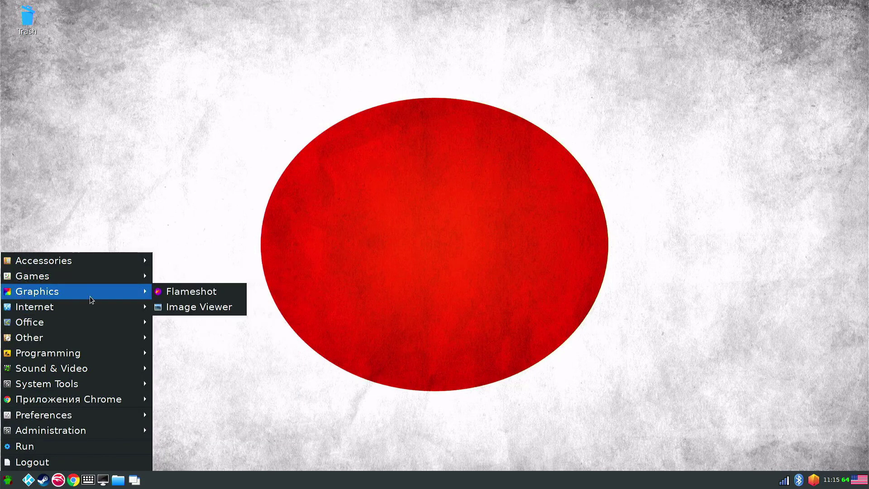
pyautogui.moveTo(57, 307)
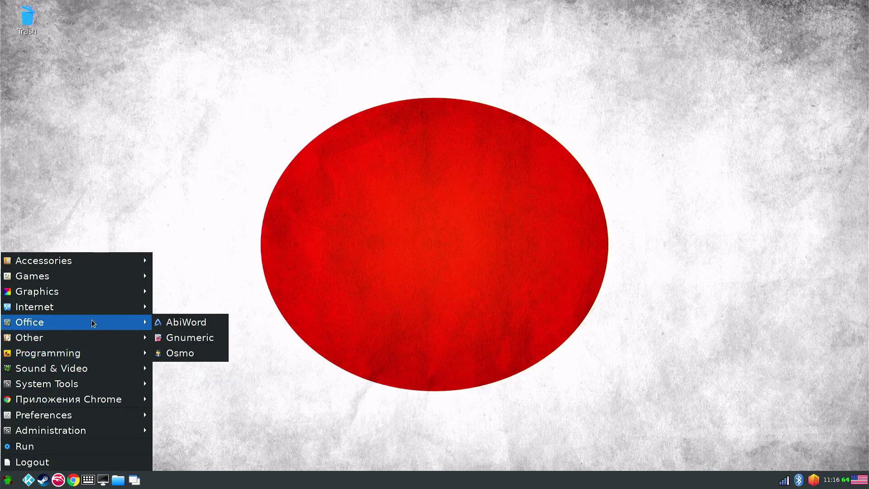
pyautogui.moveTo(69, 343)
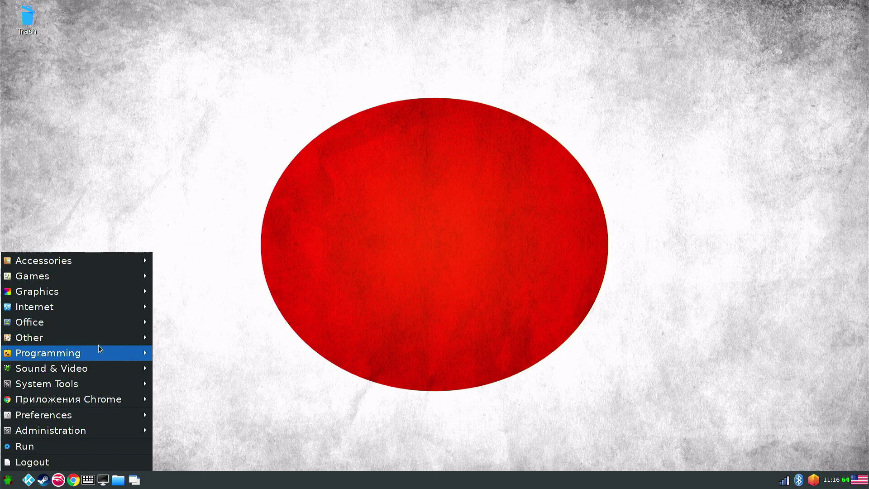
pyautogui.moveTo(91, 356)
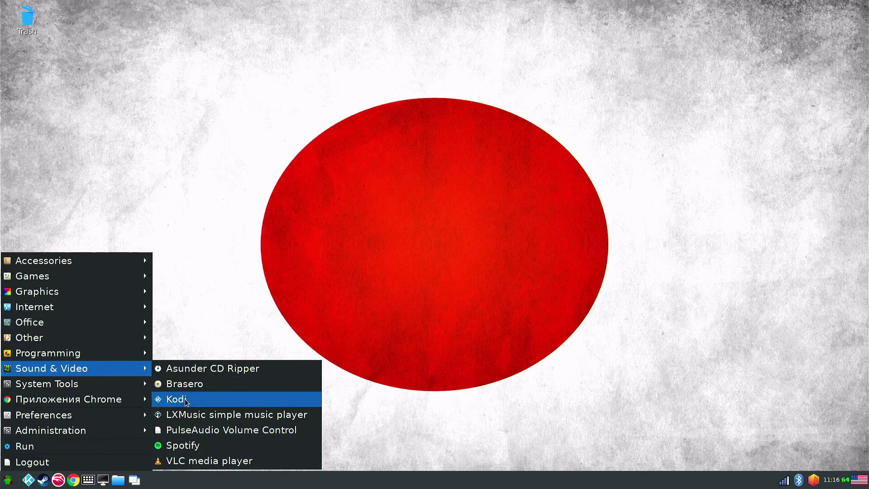
pyautogui.moveTo(101, 384)
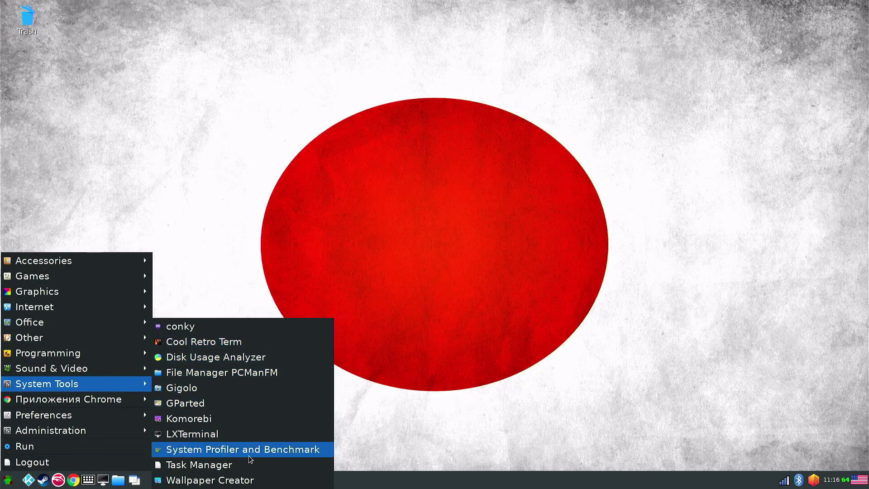
pyautogui.moveTo(109, 403)
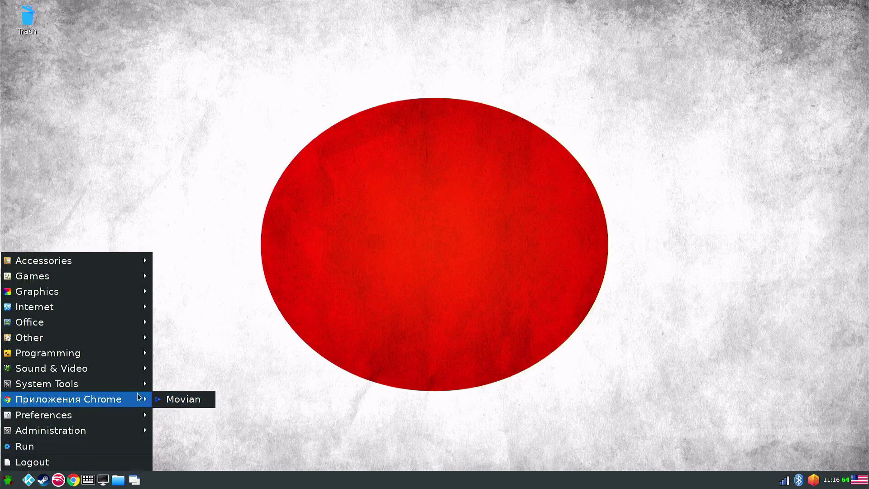
pyautogui.moveTo(92, 415)
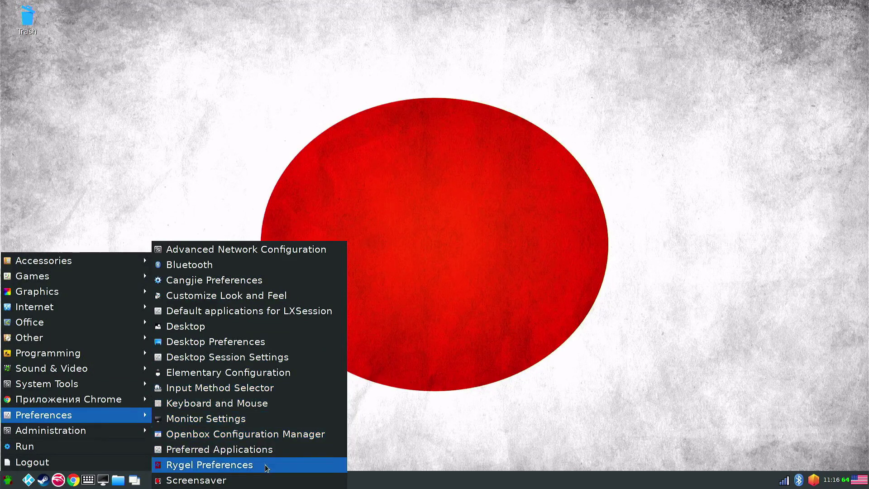
pyautogui.moveTo(110, 431)
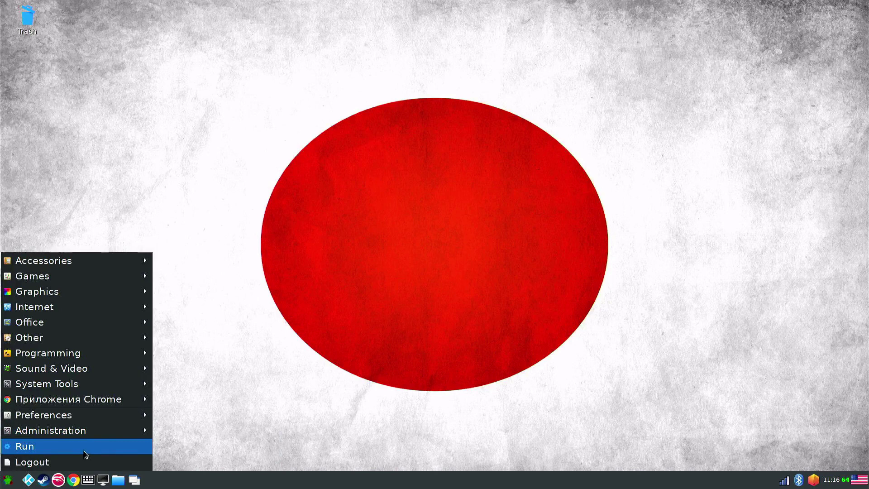
pyautogui.click(389, 372)
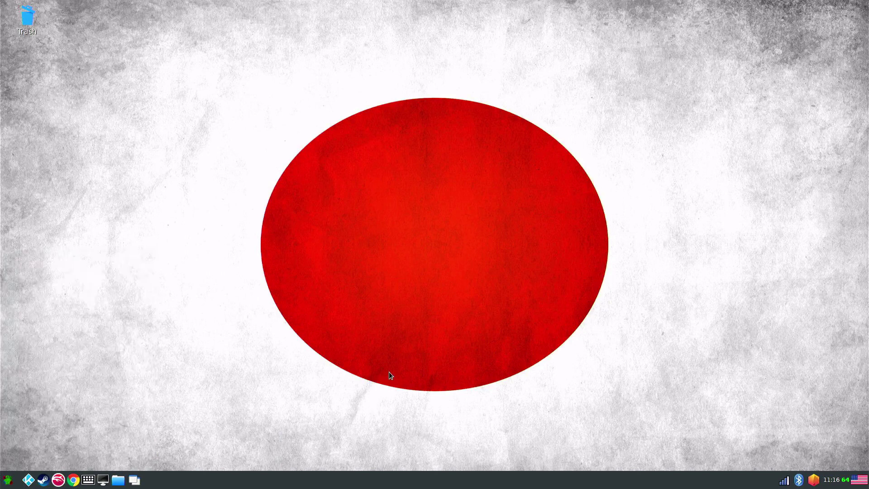